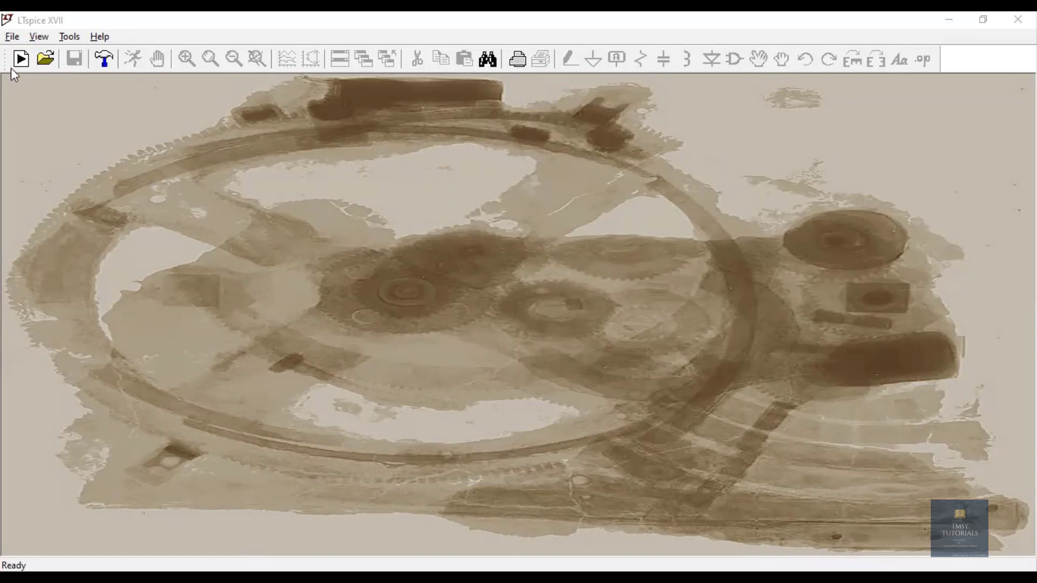
Create a blank Draft1.asc schematic and bring up the Select Component Symbol list.
key(ctrl+n)
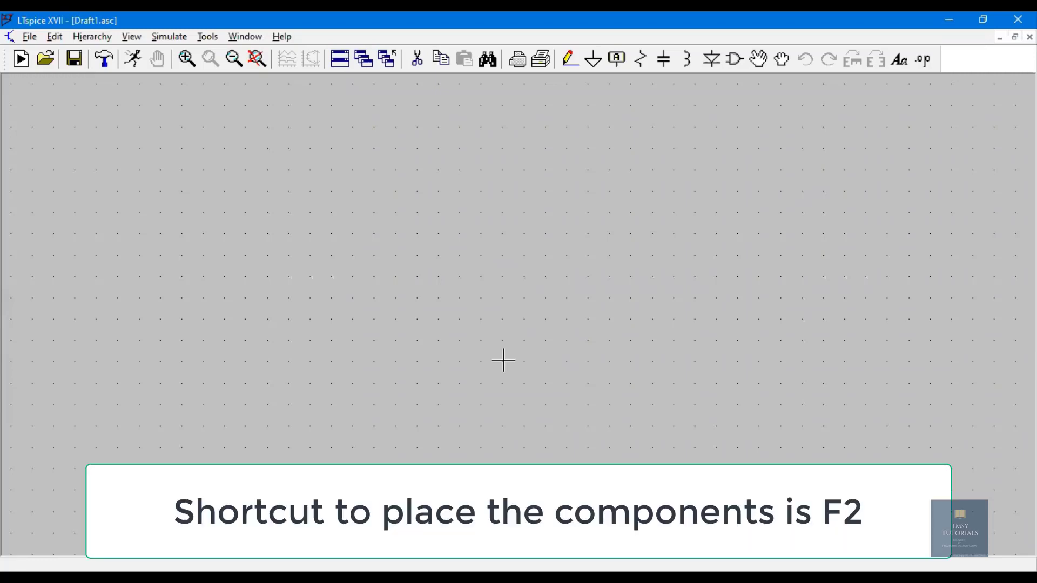
key(F2)
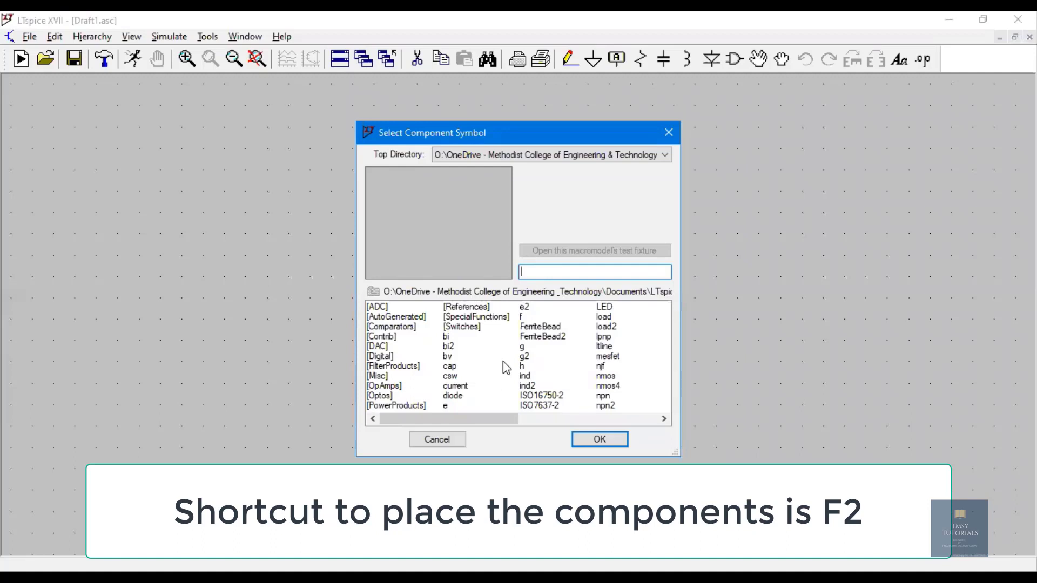
Place two pmos4 transistors side by side, M1 on the left and M2 on the right.
text(pmos)
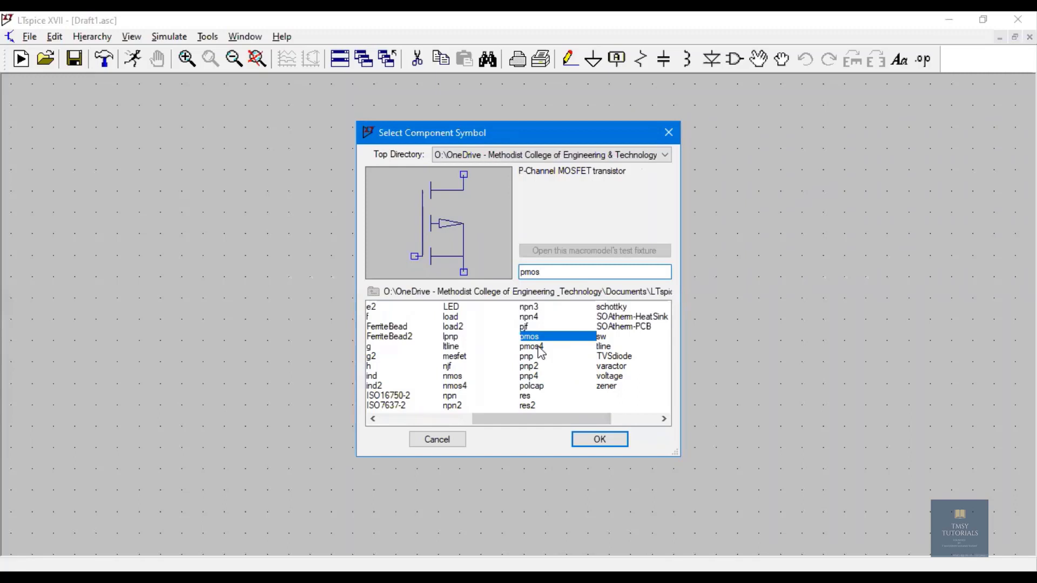
click(538, 348)
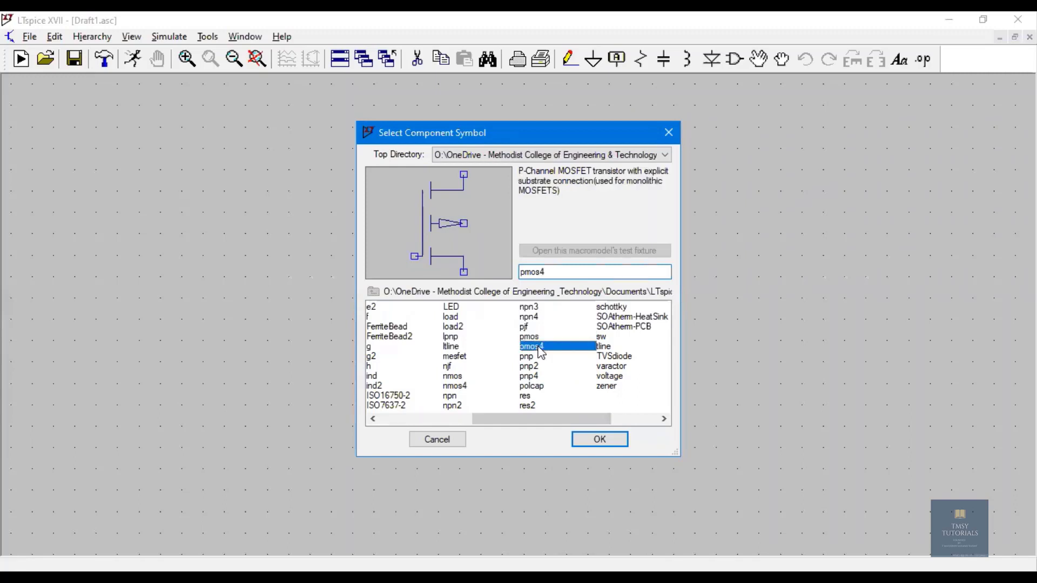
click(608, 442)
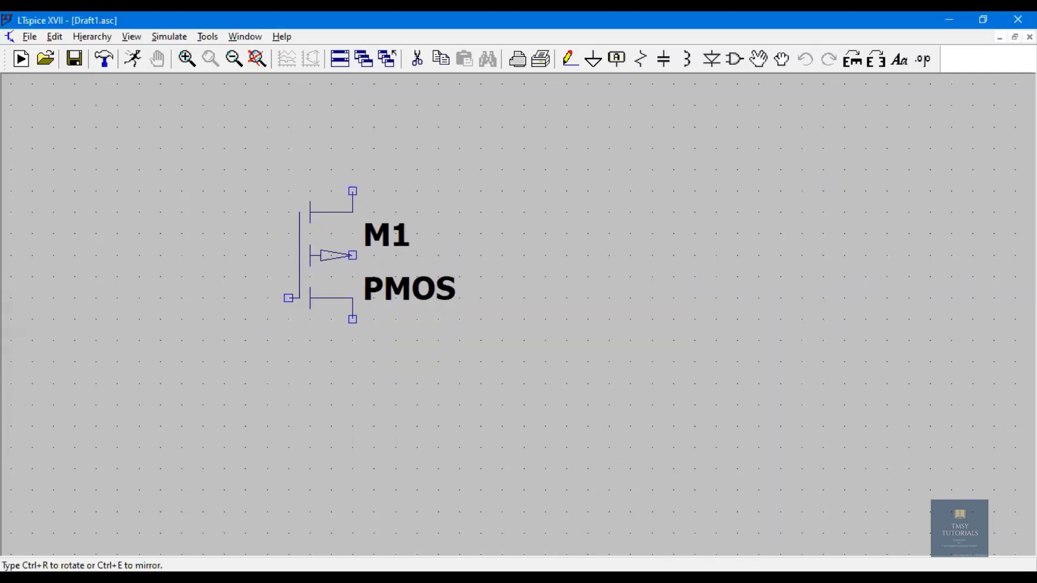
click(182, 212)
click(609, 212)
key(Escape)
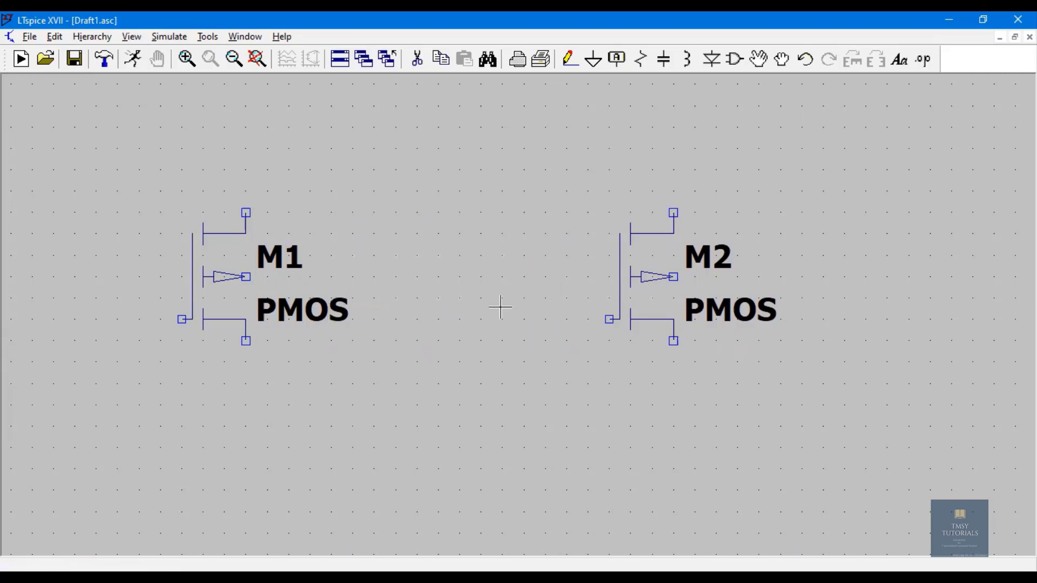
Place a CMOS-AND text title above the transistors, then search the component chooser for nmos.
click(902, 60)
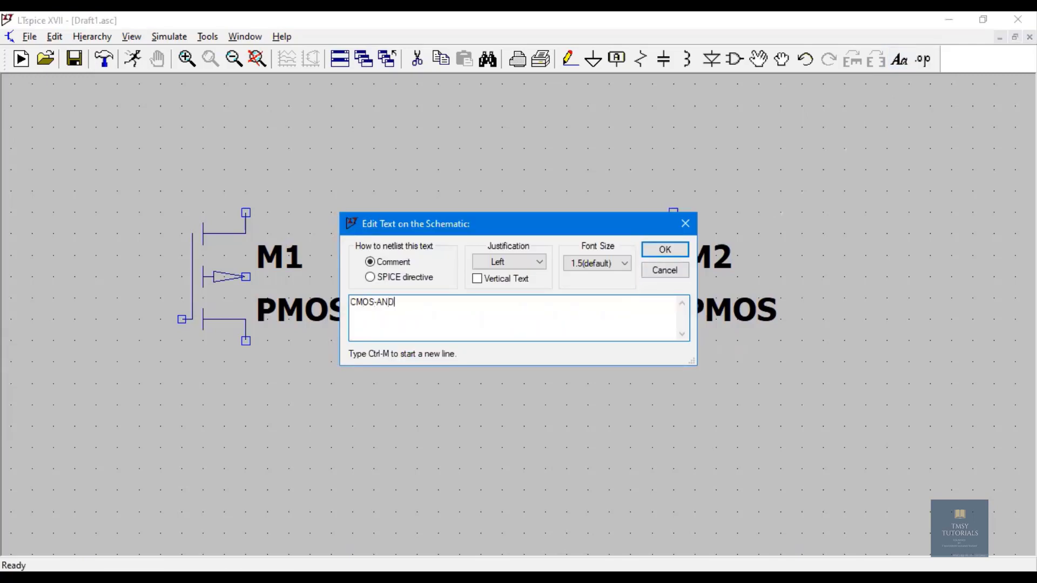
click(665, 249)
click(388, 92)
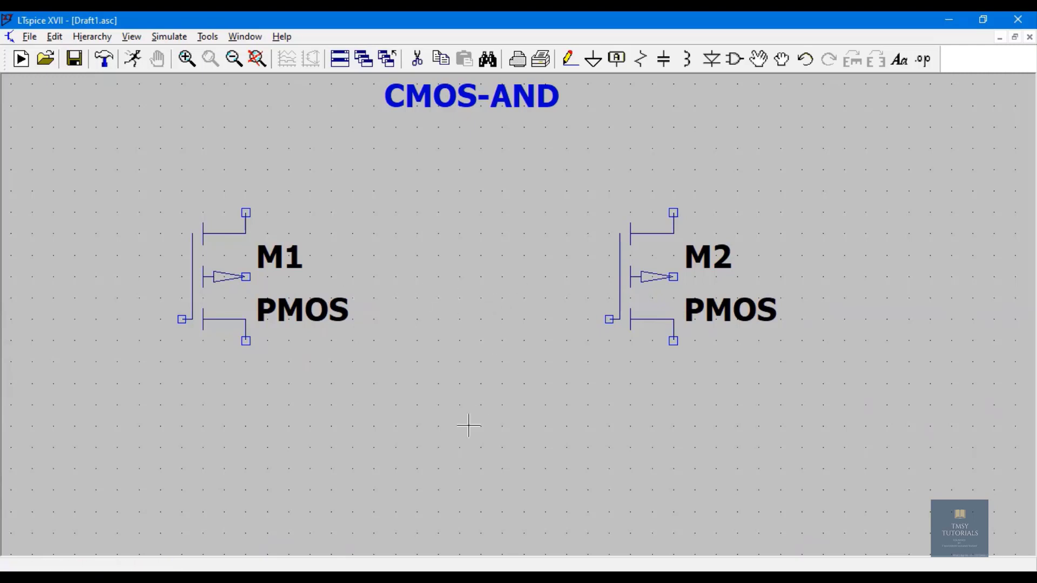
key(F2)
text(nmos)
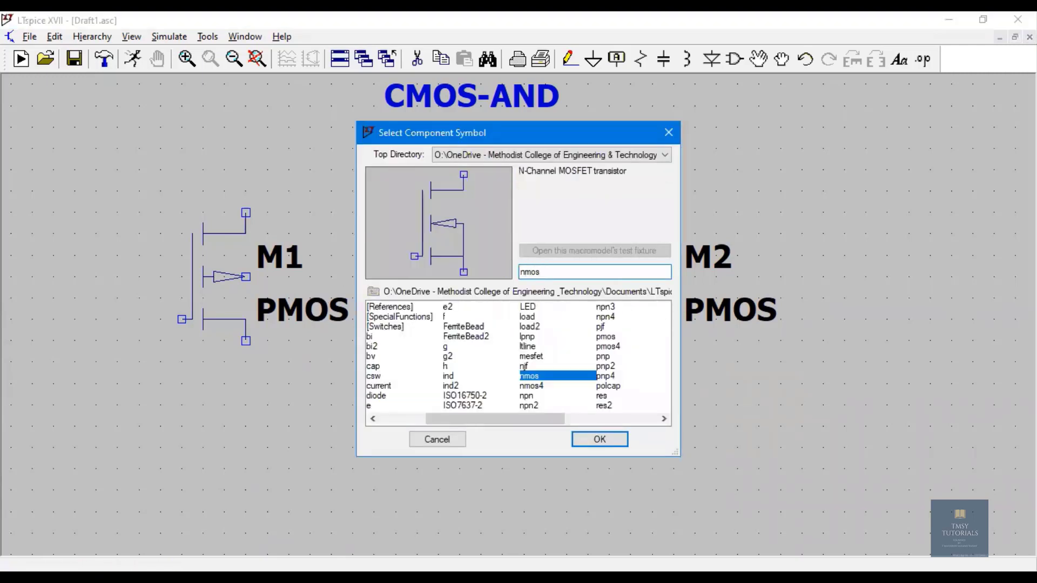
Place two nmos4 transistors, M3 below the PMOS pair and M4 directly beneath M3.
click(543, 387)
click(618, 441)
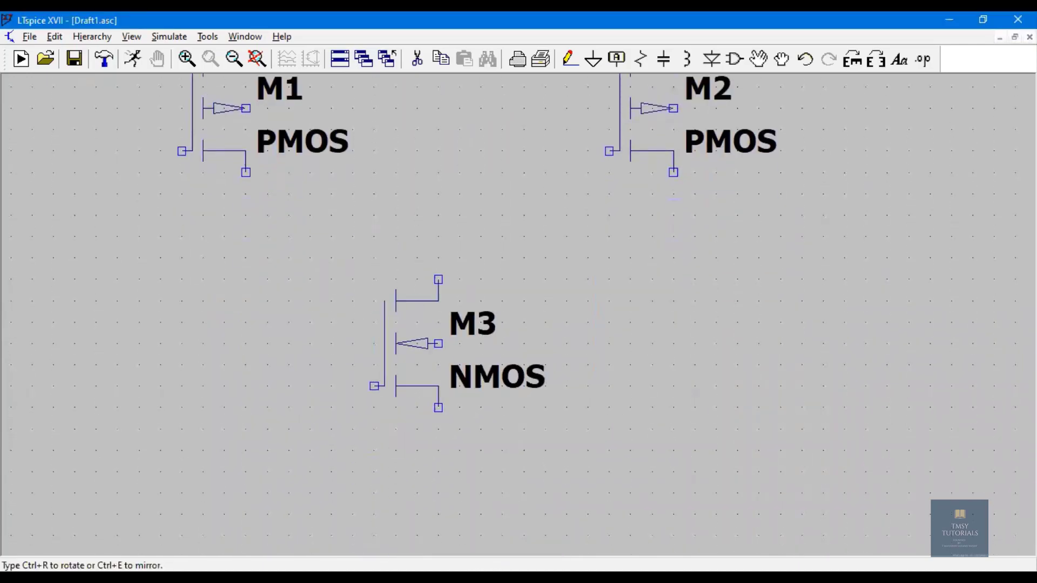
click(374, 280)
click(374, 450)
key(Escape)
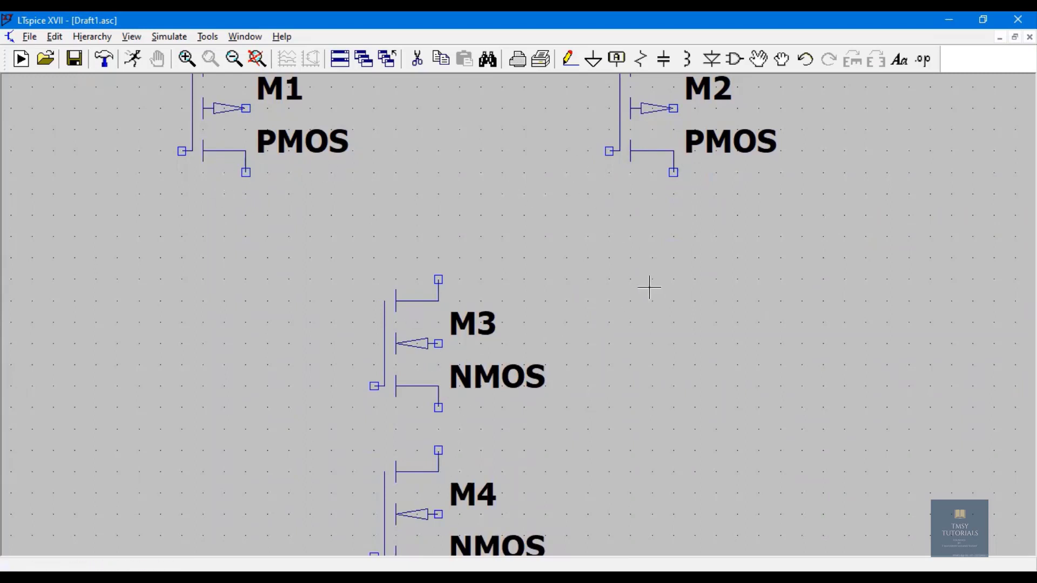
Wire the PMOS drains to M3's drain, M3 in series with M4, and the PMOS sources together.
click(570, 58)
click(245, 172)
click(245, 215)
click(674, 173)
click(439, 216)
click(438, 280)
click(438, 408)
click(439, 450)
click(439, 355)
click(438, 440)
click(246, 233)
click(246, 191)
click(674, 233)
Draw left-going input leads from the gates of M1, M2, M3 and M4, then fit the view.
click(610, 319)
click(544, 319)
click(181, 319)
click(116, 319)
click(374, 417)
click(289, 416)
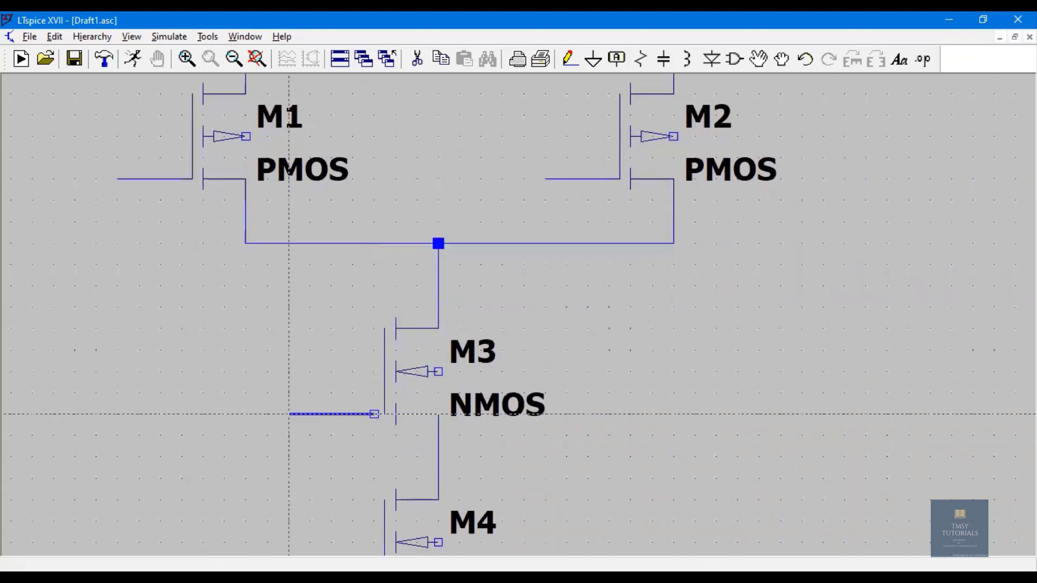
click(373, 445)
click(289, 445)
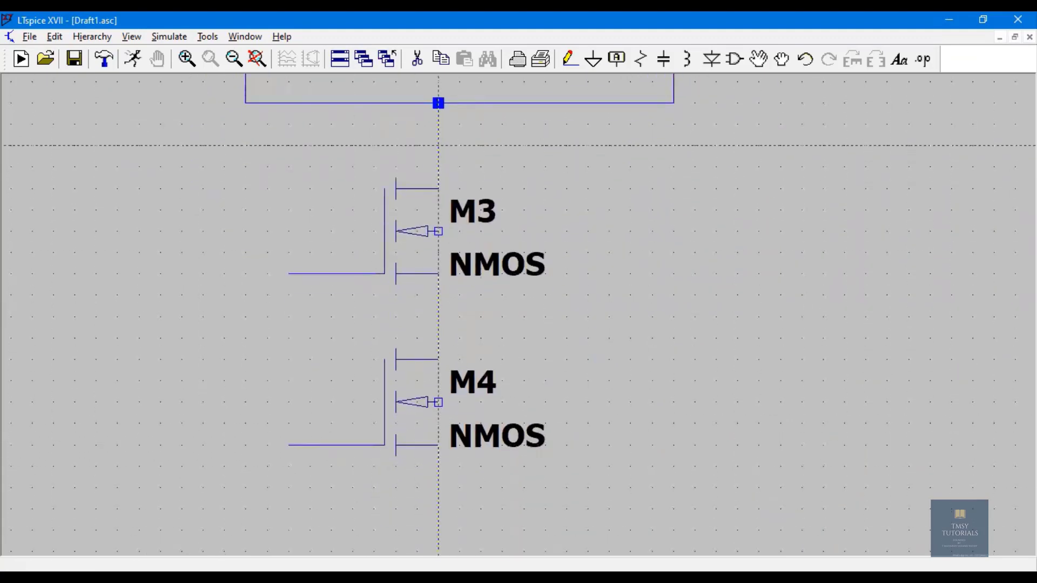
key(Escape)
key(space)
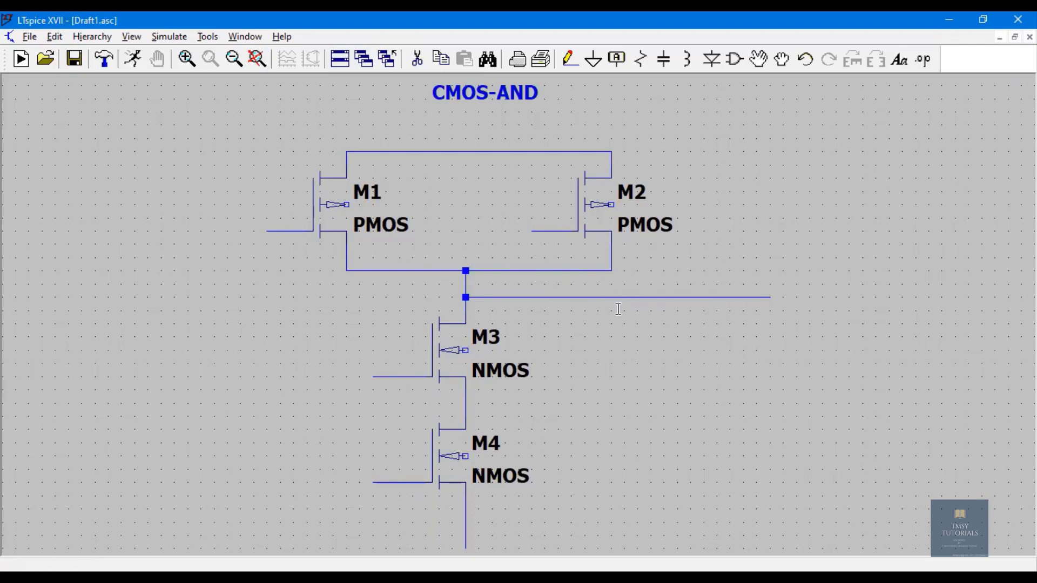
Place pmos4 transistor M5 on the right with nmos4 transistor M6 below it.
key(F2)
text(pmos4)
click(600, 437)
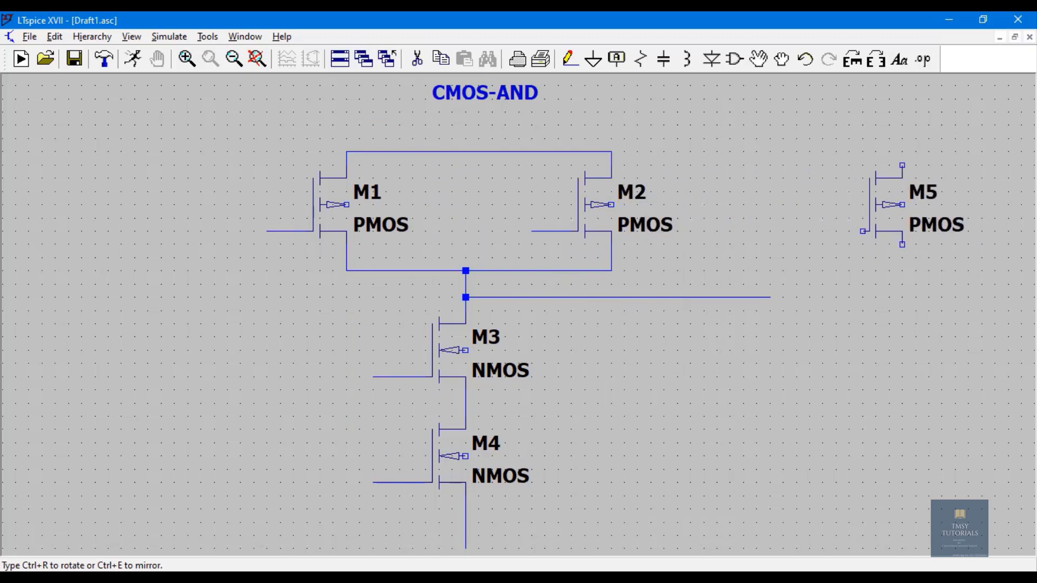
click(894, 299)
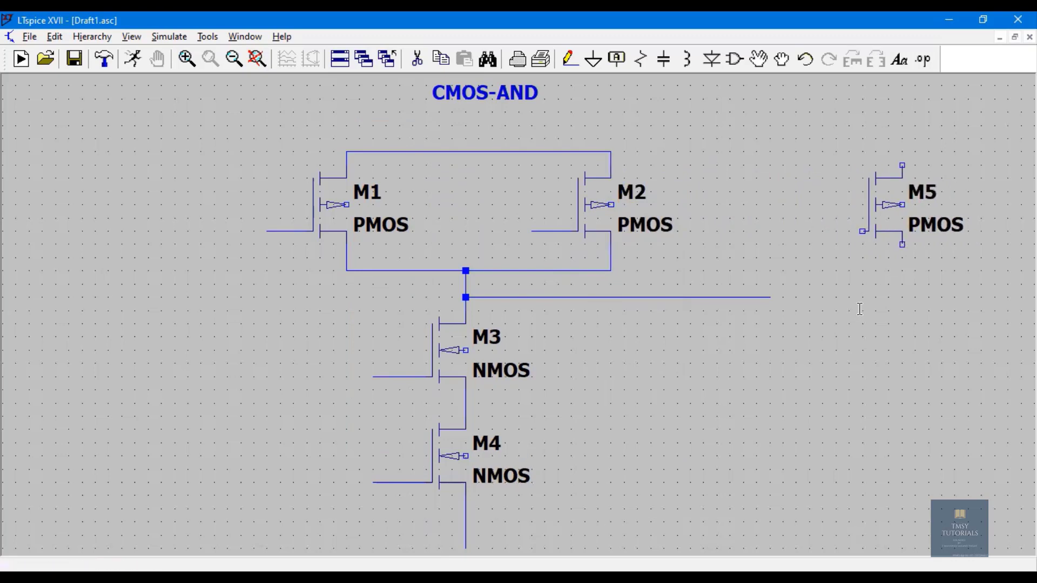
key(F2)
text(nmos)
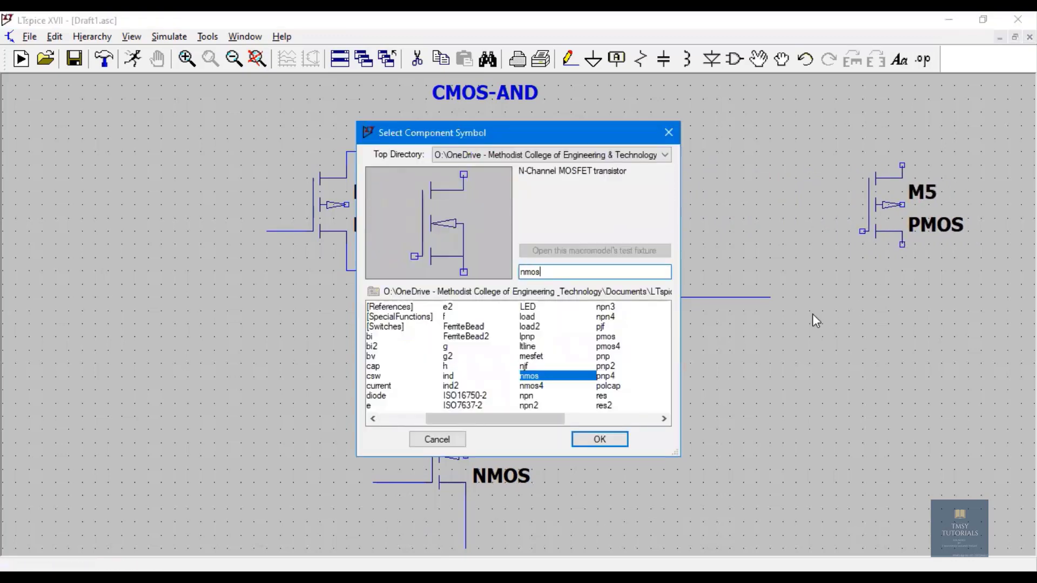
click(565, 386)
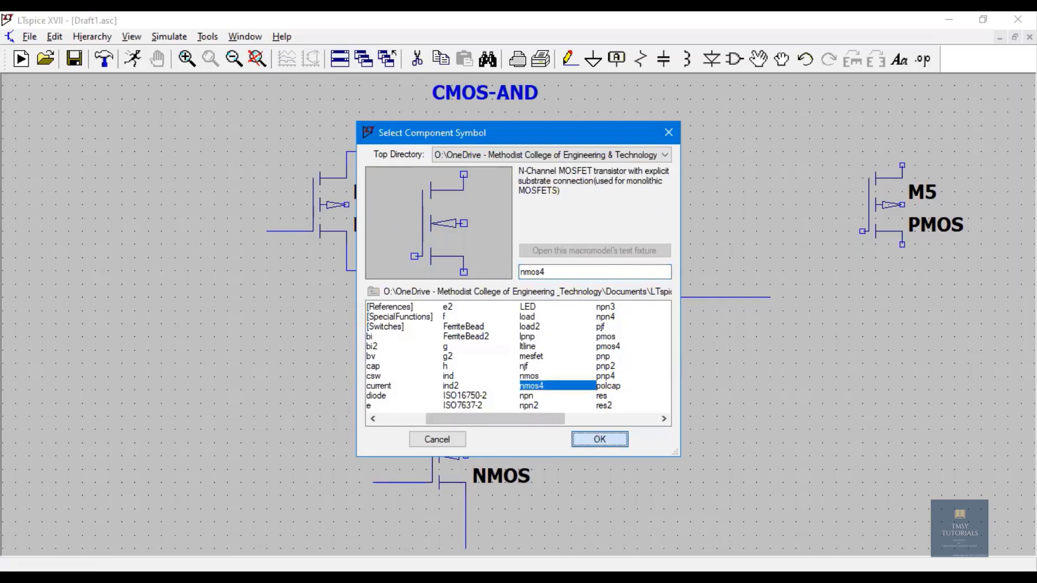
click(598, 433)
click(885, 356)
Wire the M5 and M6 gates to the NAND node and join M5's drain to M6.
key(F3)
click(863, 231)
click(770, 297)
click(863, 390)
click(771, 297)
click(902, 244)
click(902, 324)
Tie M5 to the shared supply wire, M6 to M4's source, and add an output lead.
click(902, 165)
click(610, 151)
click(610, 151)
click(347, 151)
click(902, 367)
click(465, 513)
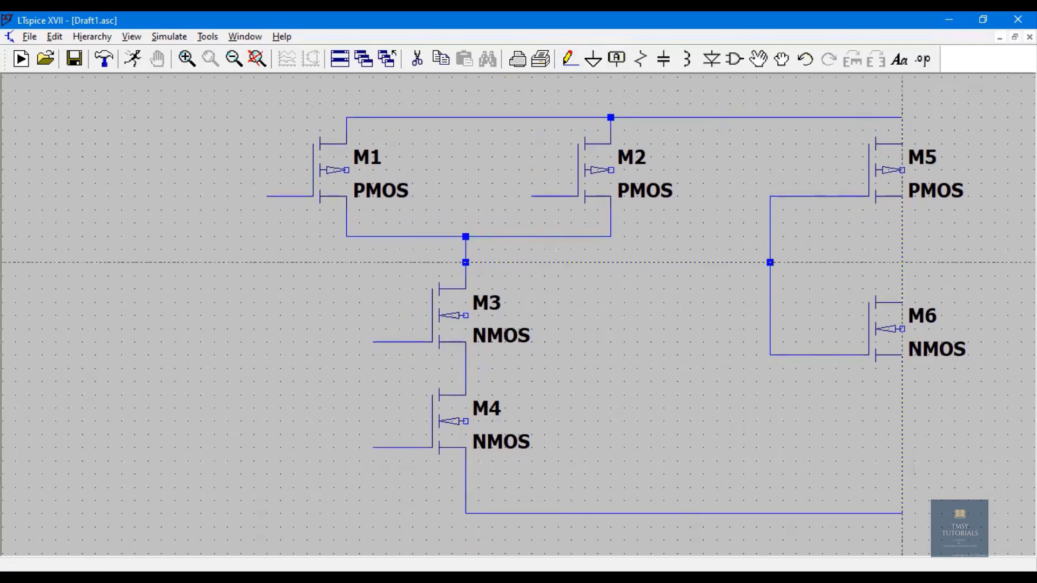
click(902, 262)
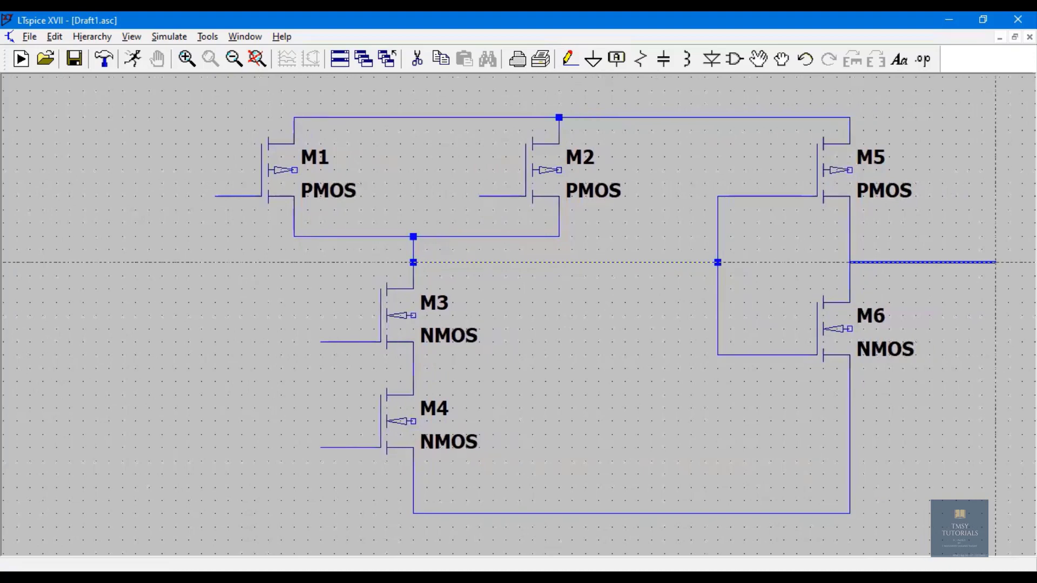
click(905, 263)
right_click(905, 263)
Place voltage sources V1, V2 and V3 in a row at the left of the schematic.
mouse_move(2, 231)
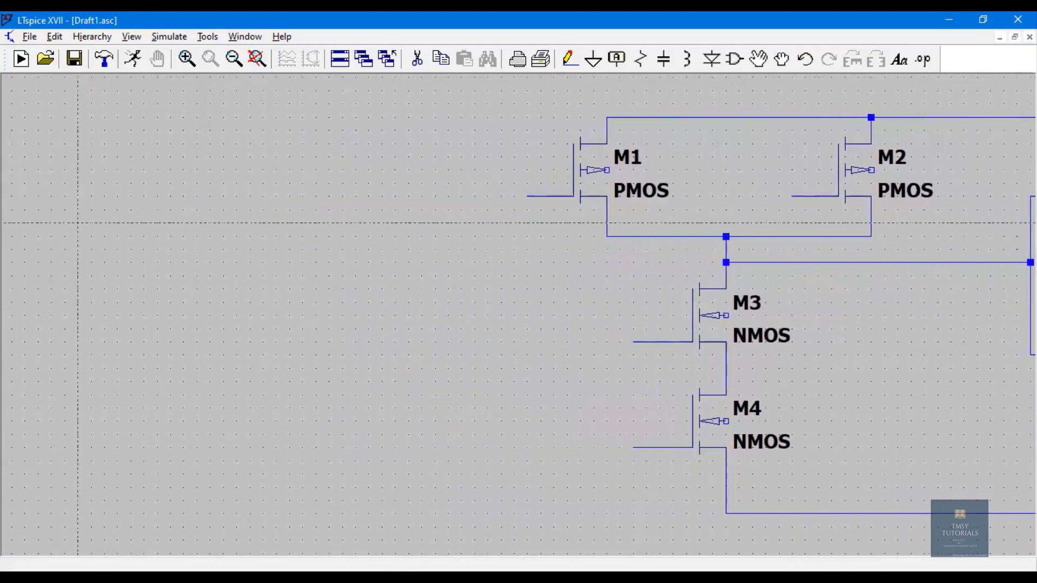
key(F2)
key(Return)
click(73, 309)
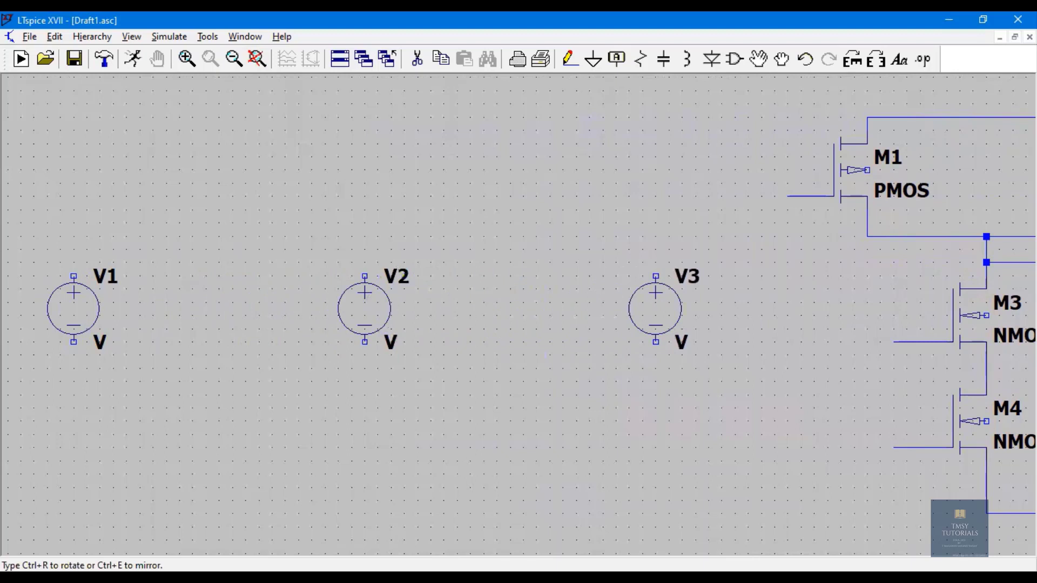
click(655, 309)
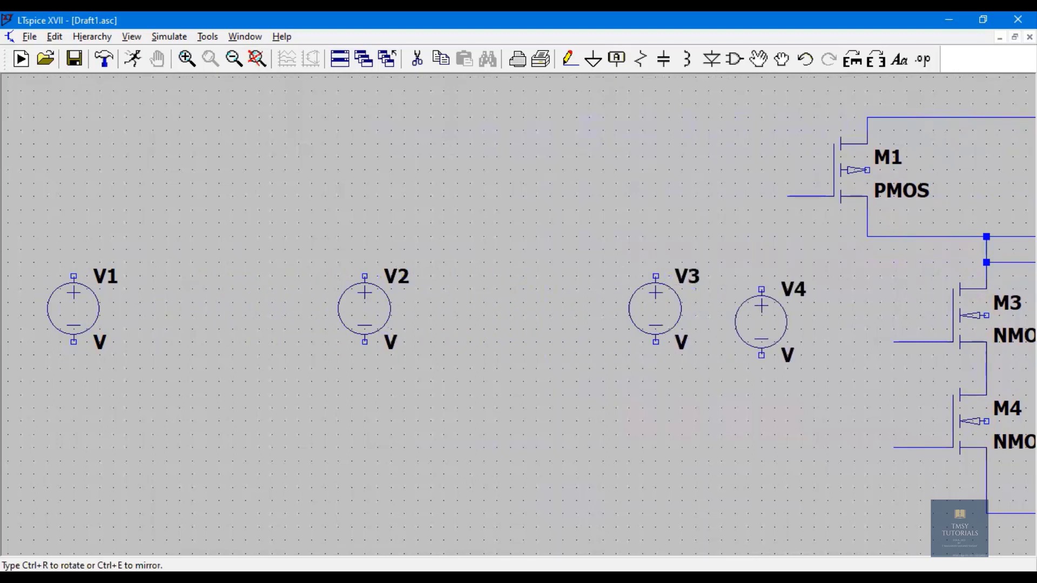
key(Escape)
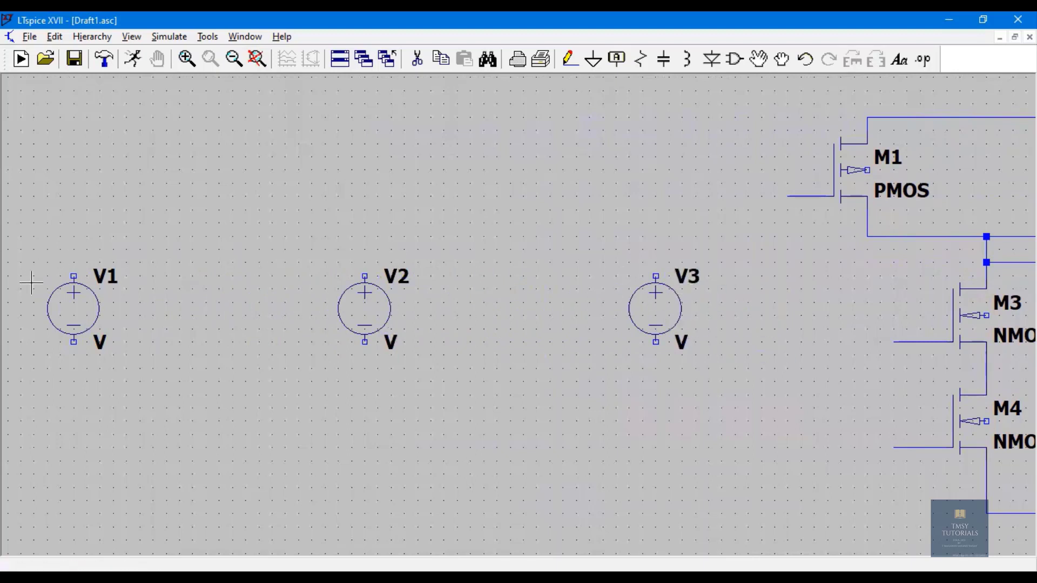
Place a ground under V2 and wire all three source negatives to it.
key(g)
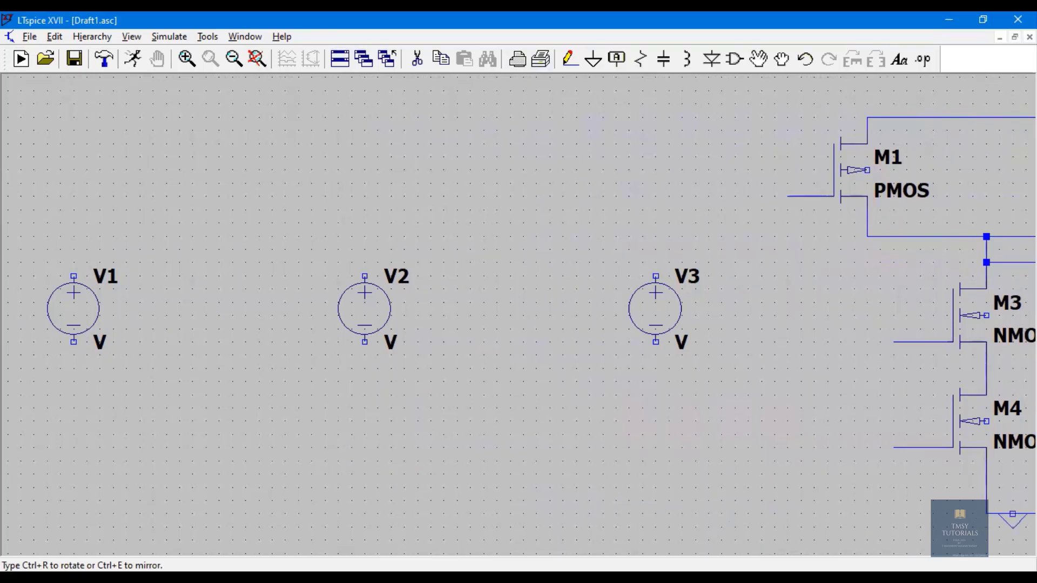
key(Right)
key(Right)
key(Right)
key(Right)
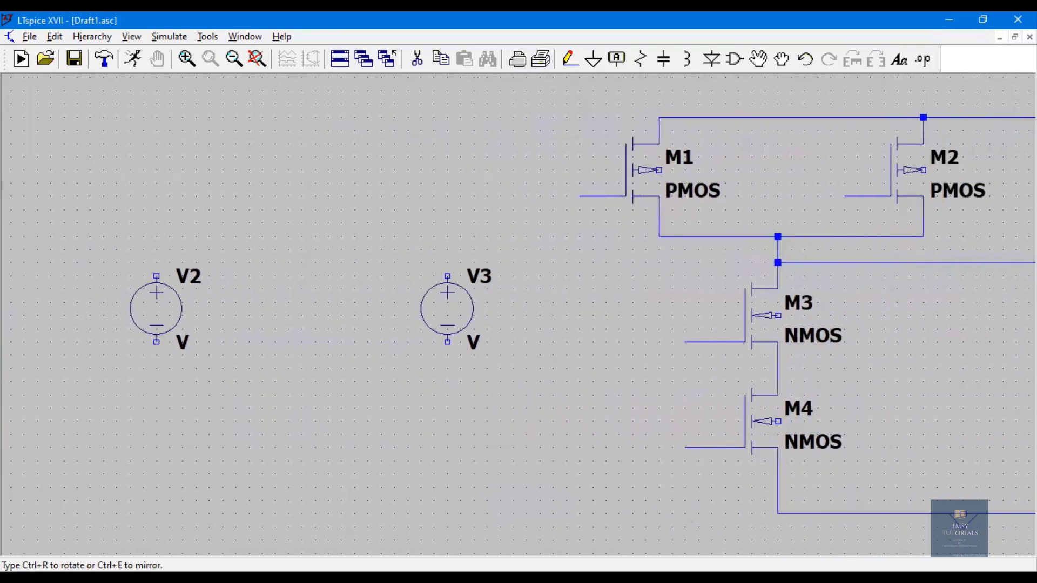
key(Left)
key(Left)
key(Left)
key(Left)
click(365, 436)
key(F3)
click(74, 341)
click(365, 421)
click(365, 340)
click(365, 435)
Draw vertical leads rising from the positive tops of V1, V2 and V3.
click(656, 421)
click(656, 342)
click(74, 276)
click(74, 210)
right_click(74, 210)
click(365, 276)
click(365, 209)
click(655, 276)
click(656, 210)
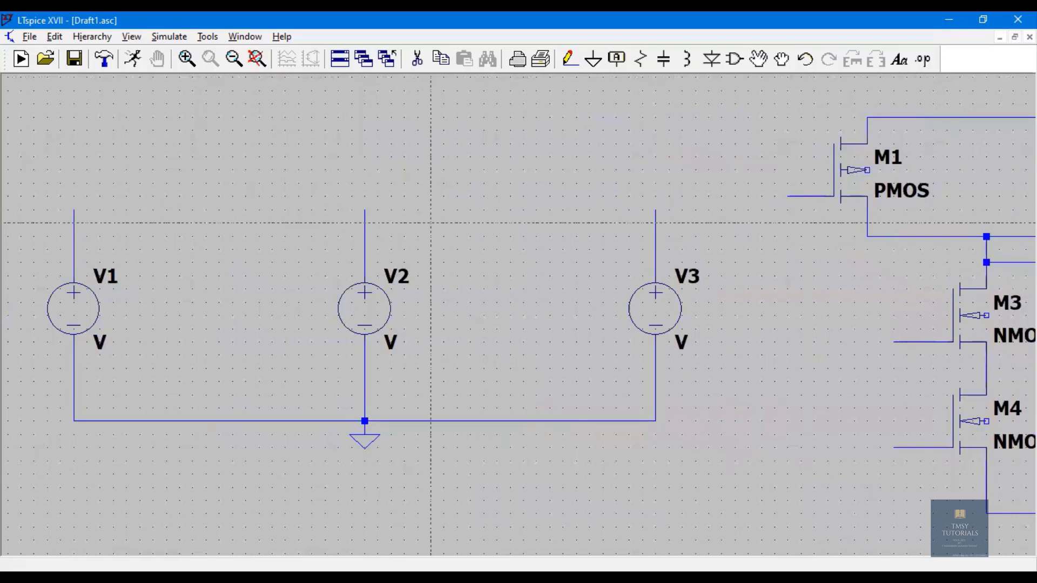
key(Escape)
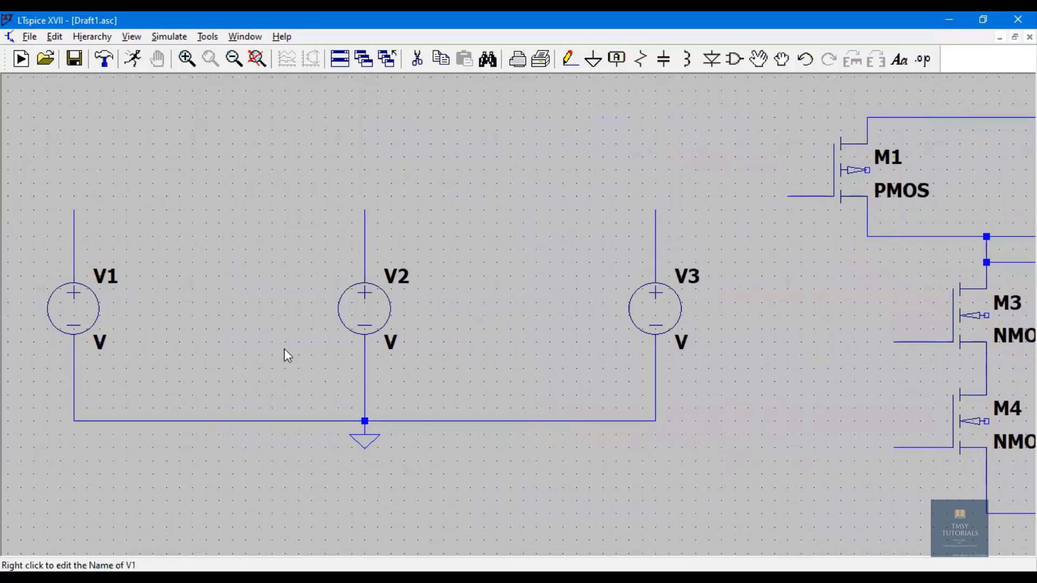
Rename sources V1, V2 and V3 to a, b and vdd.
right_click(105, 276)
text(a)
key(Return)
right_click(405, 279)
text(b)
key(Return)
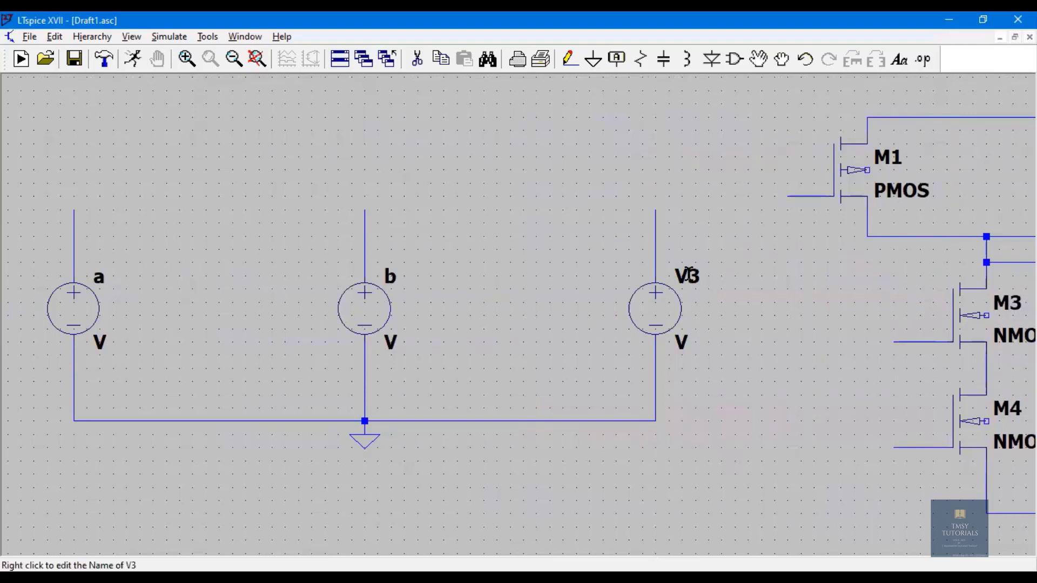
right_click(691, 280)
text(vdd)
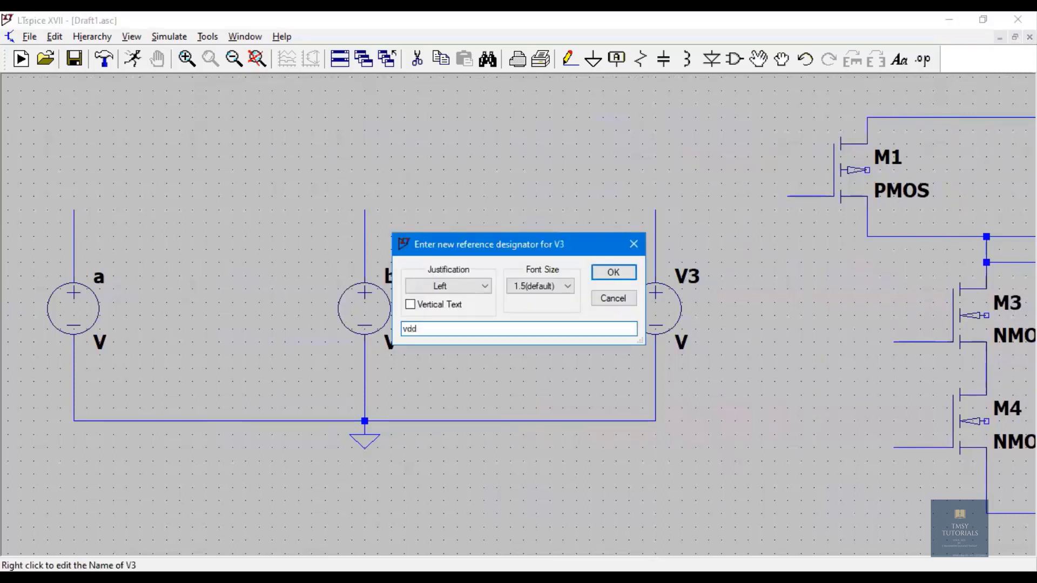
key(Return)
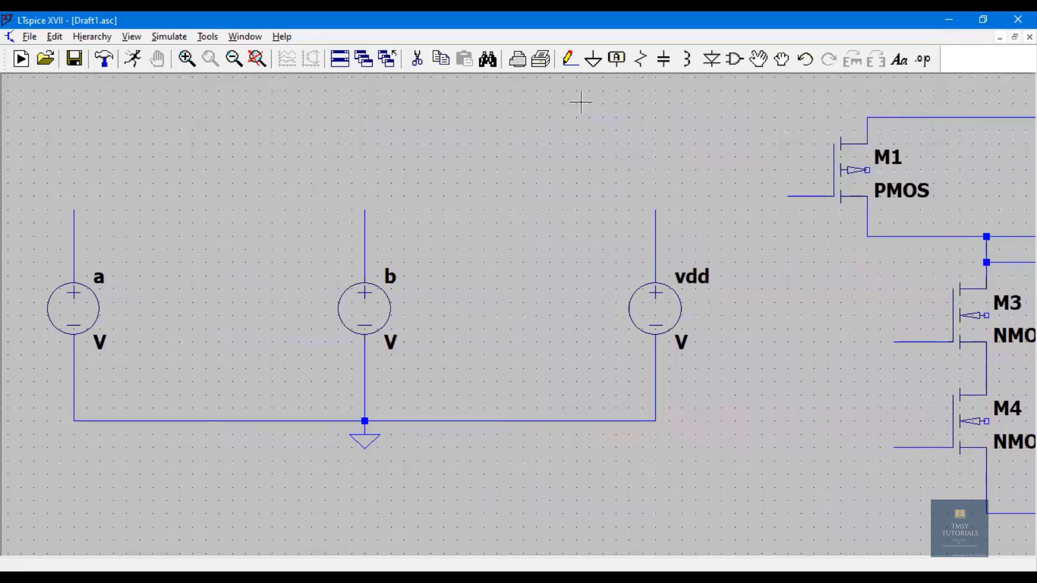
Place vertical Input-type net labels a and b on the top wires of sources a and b.
click(617, 63)
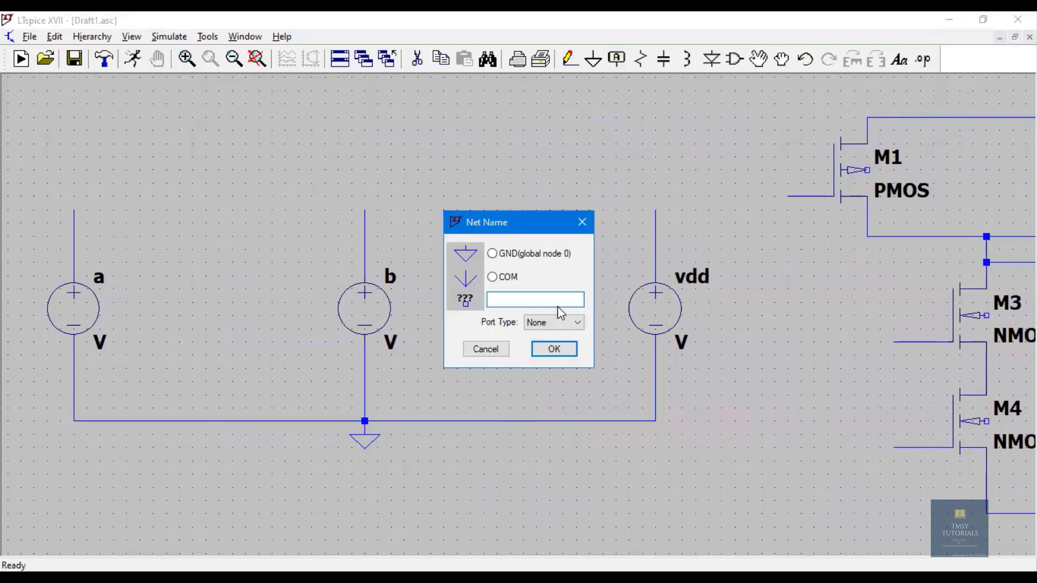
text(a)
click(556, 324)
click(549, 338)
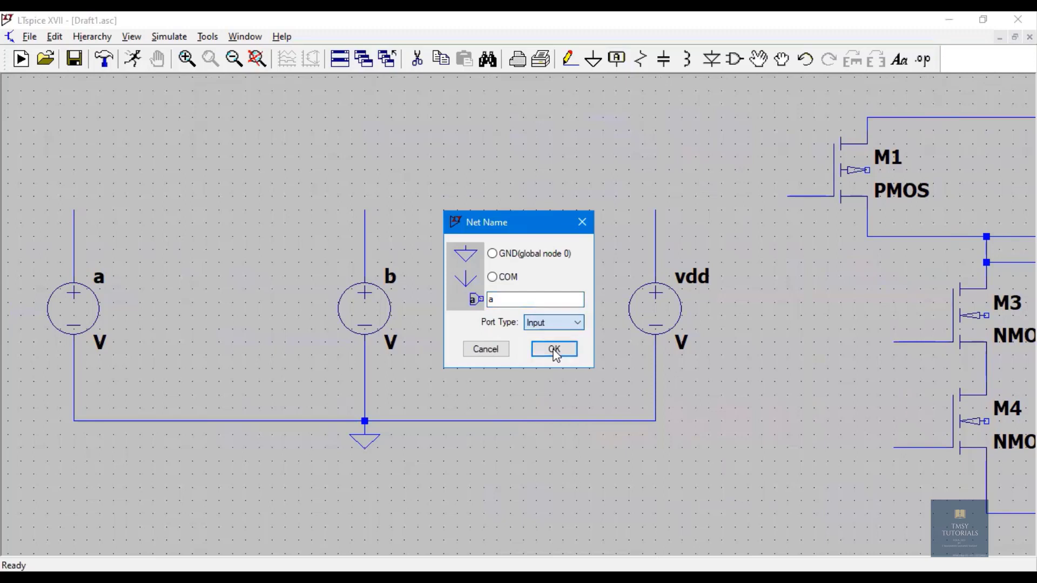
click(554, 349)
key(ctrl+r)
click(74, 210)
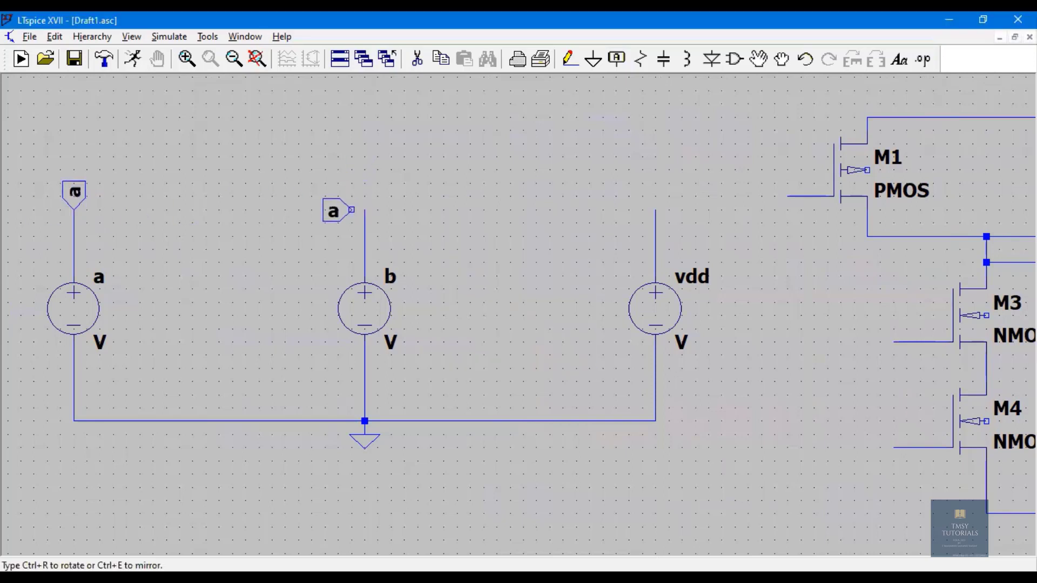
key(ctrl+r)
click(364, 210)
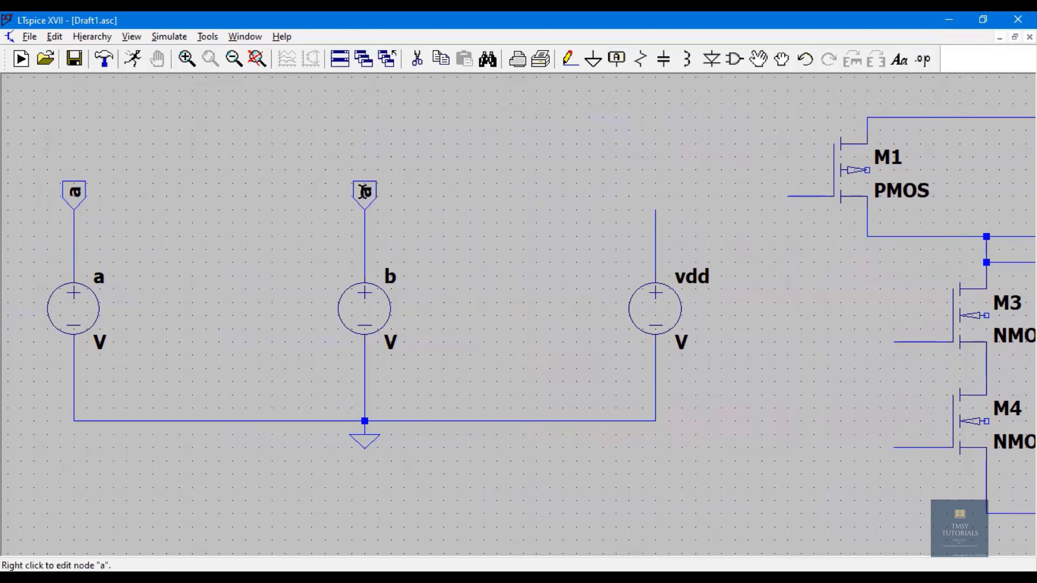
right_click(365, 191)
text(b)
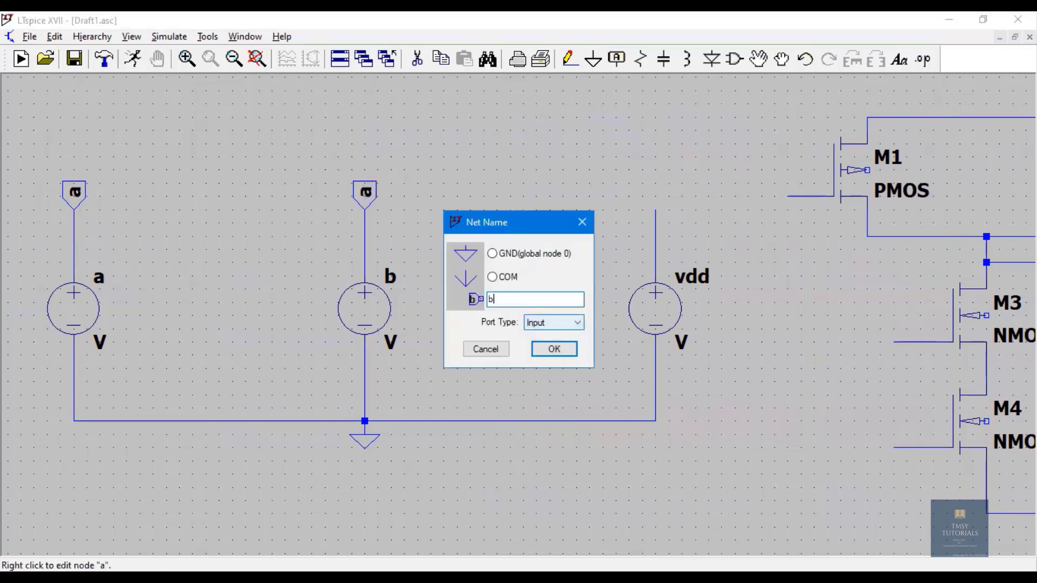
key(Return)
Place a Bi-Direct vdd net label on top of the vdd source's wire.
click(620, 64)
text(vdd)
click(575, 323)
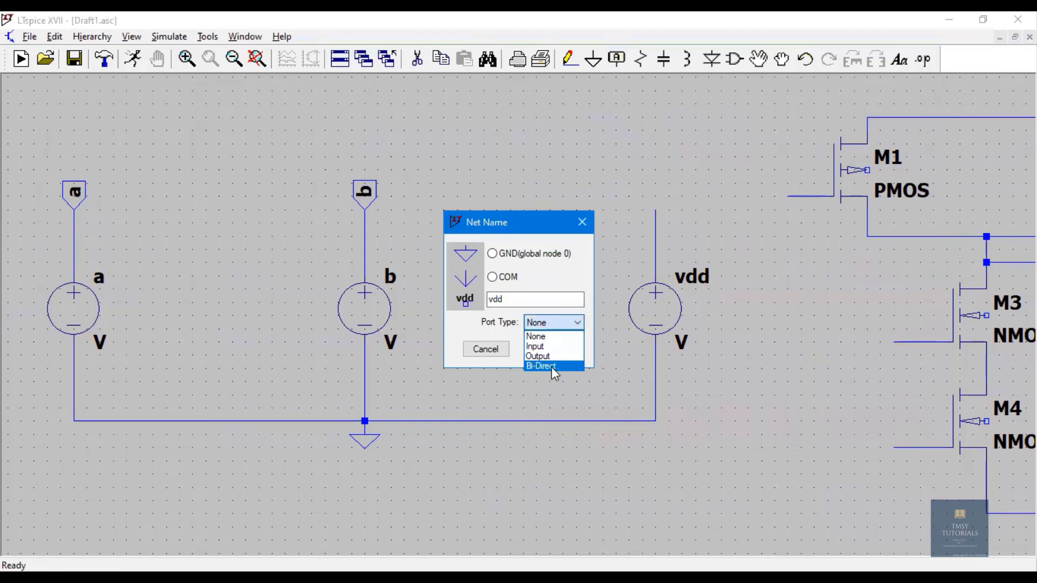
click(554, 366)
click(557, 353)
click(655, 210)
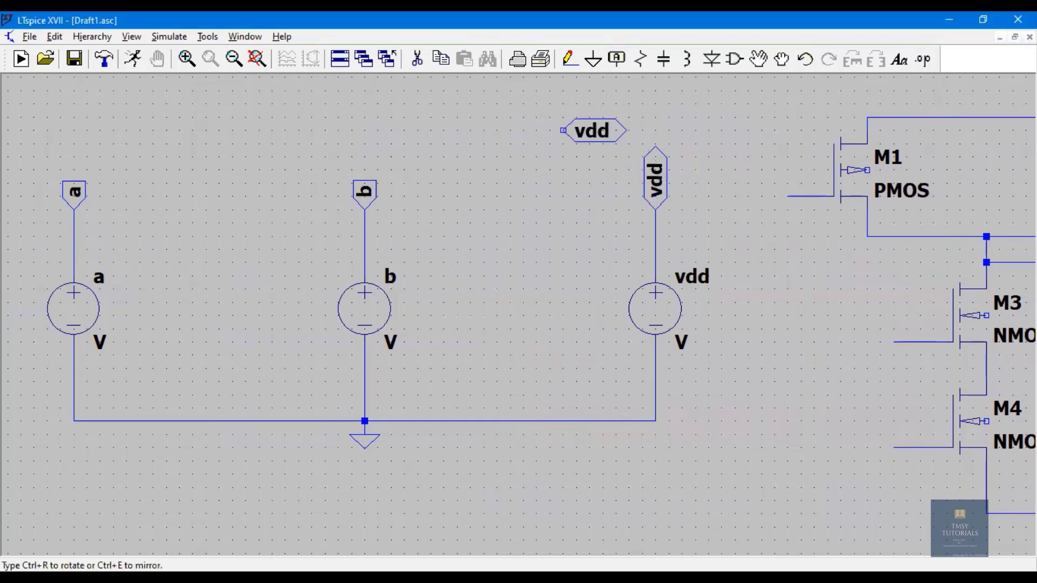
key(Escape)
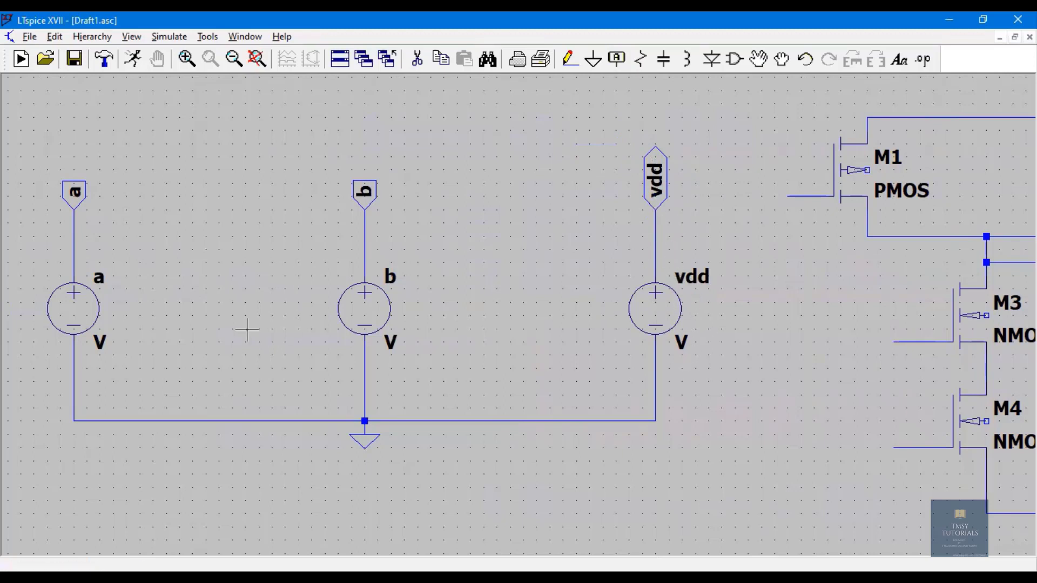
Give vdd a 5 V value and set source b to PULSE(0 5 1n 1n 1n 5n 10n).
right_click(669, 309)
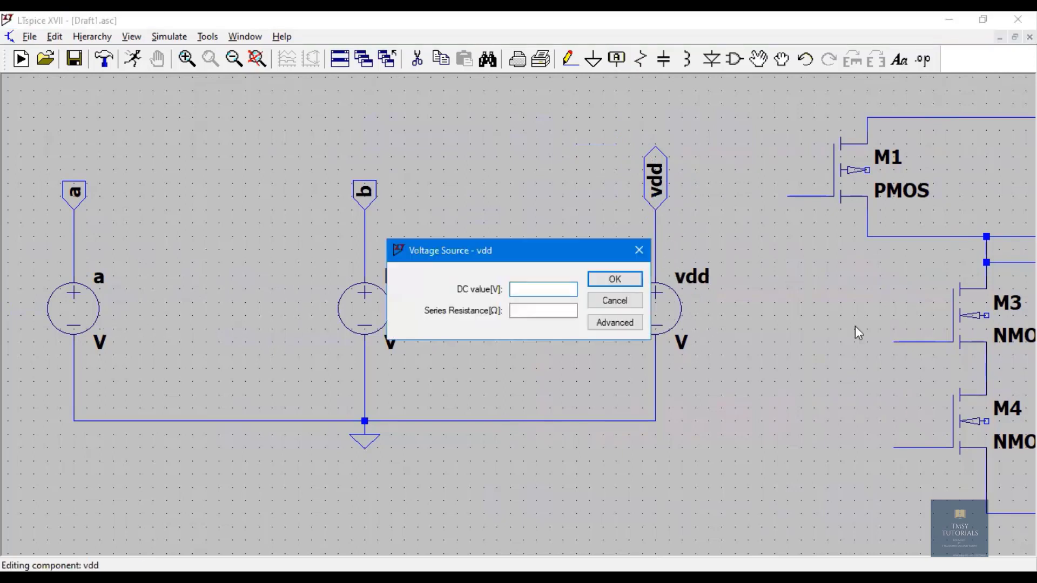
right_click(381, 308)
click(614, 323)
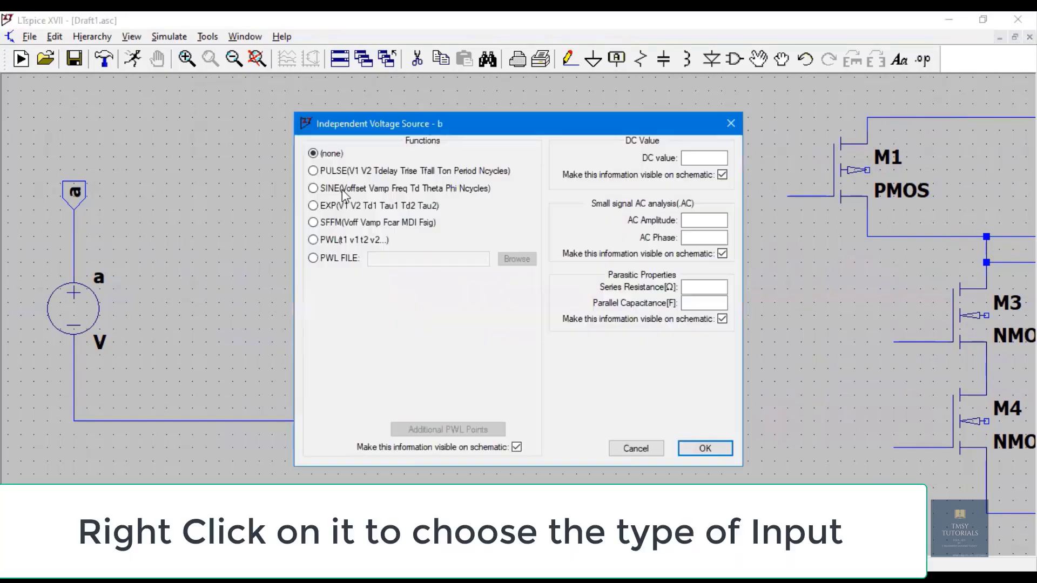
click(340, 171)
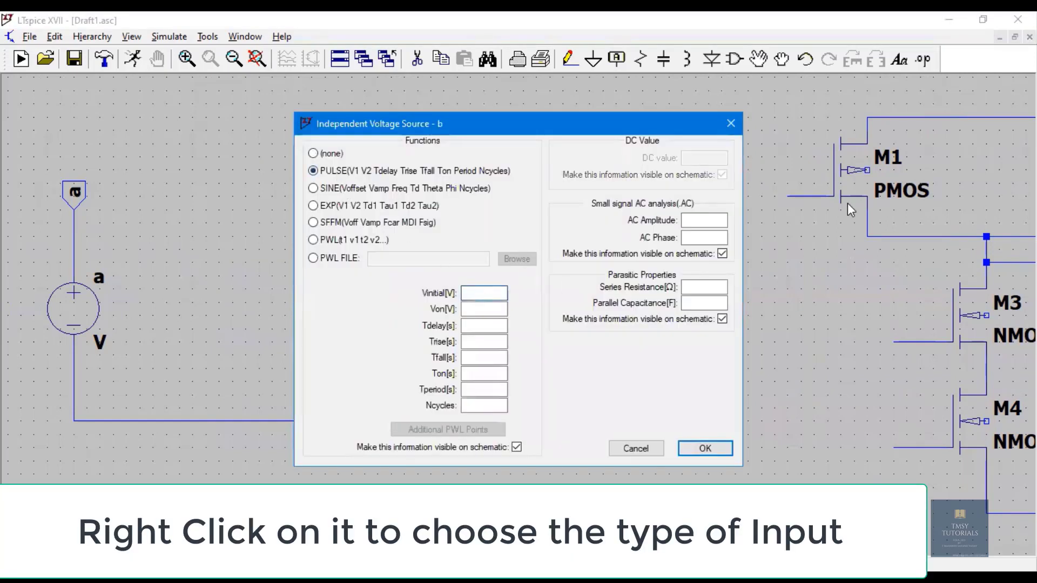
text(0)
key(Tab)
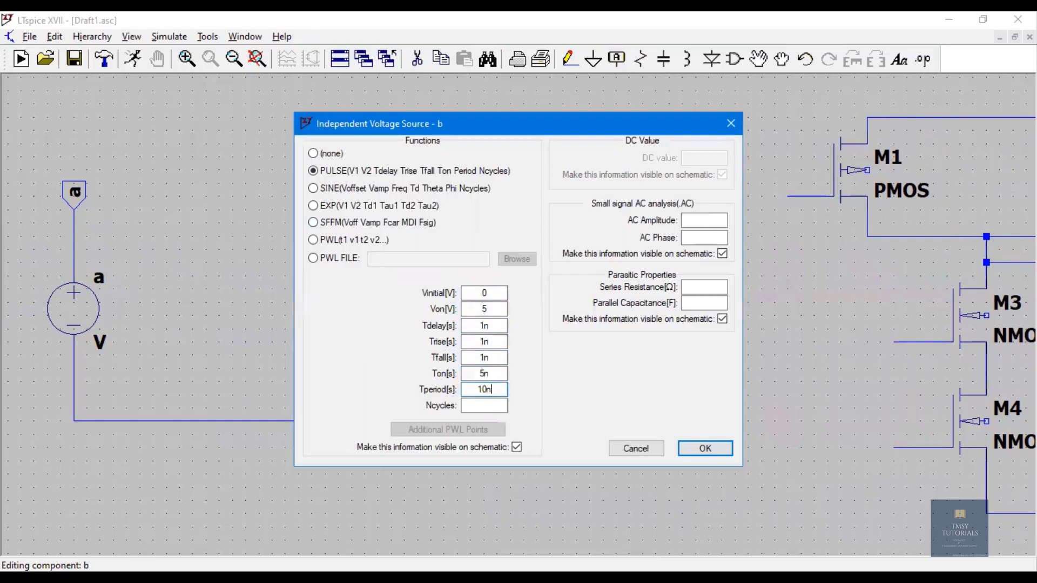
click(700, 451)
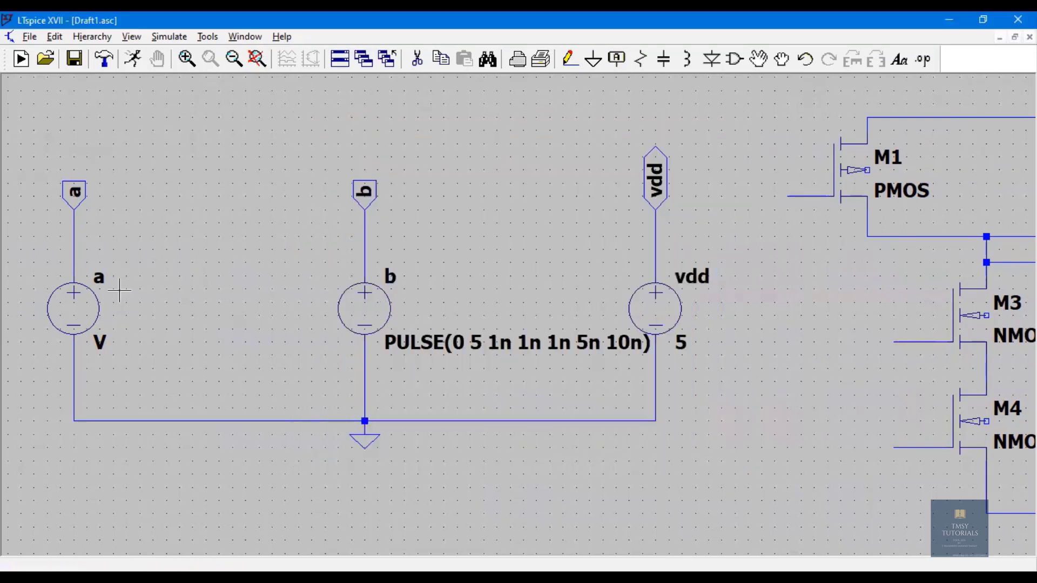
Switch source a to PULSE with values 0, 5, 1n, 1n, 1n, 10n and 20n.
right_click(80, 312)
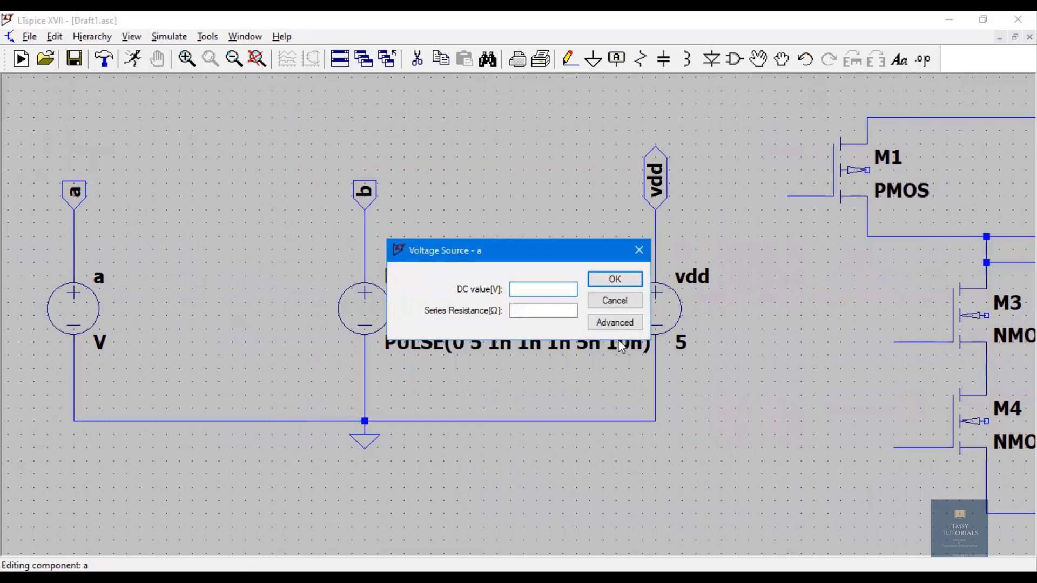
click(594, 324)
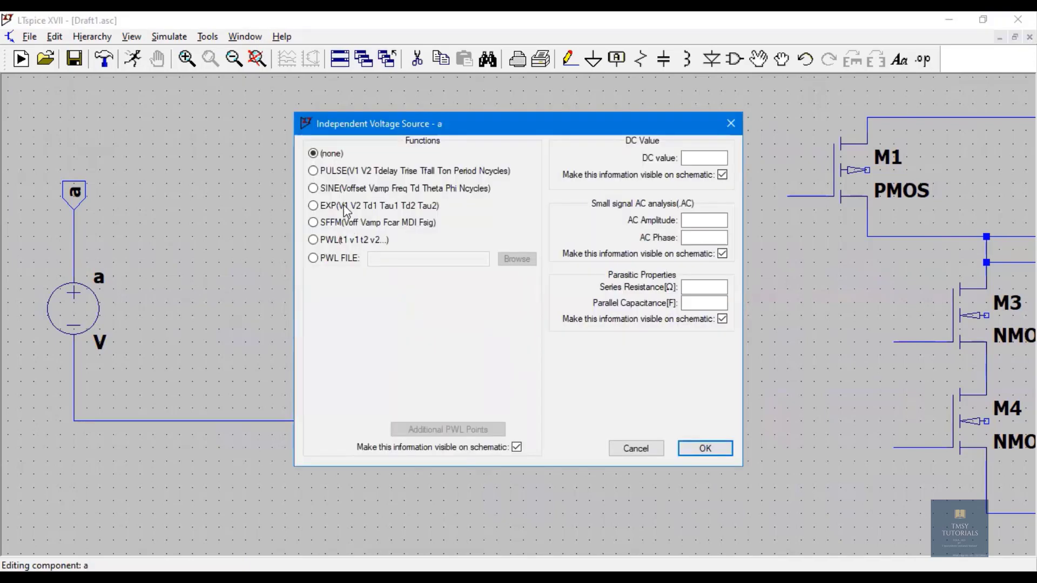
click(338, 172)
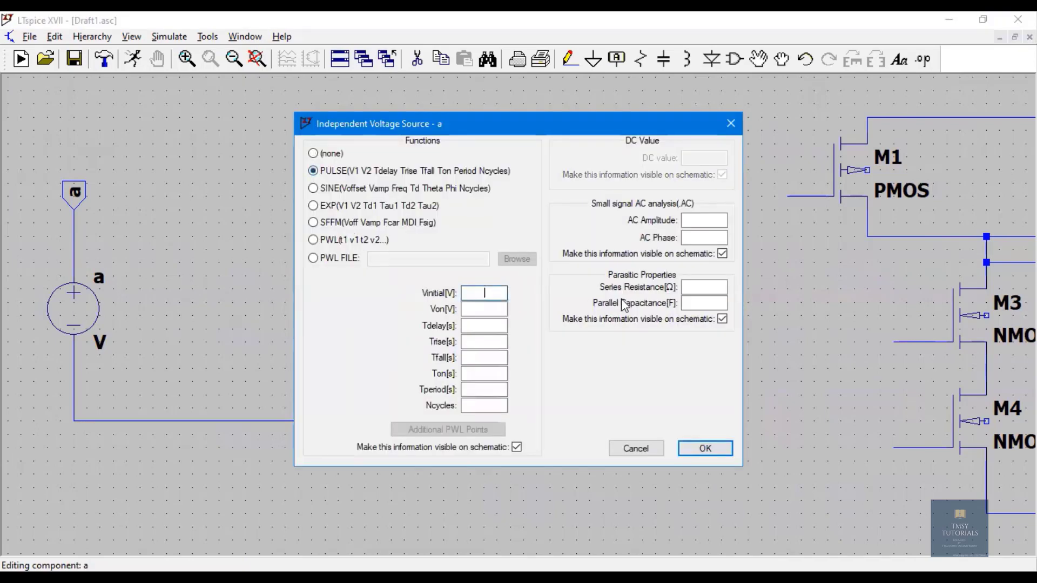
key(Tab)
text(5)
text(1n)
key(Tab)
text(1n)
key(Tab)
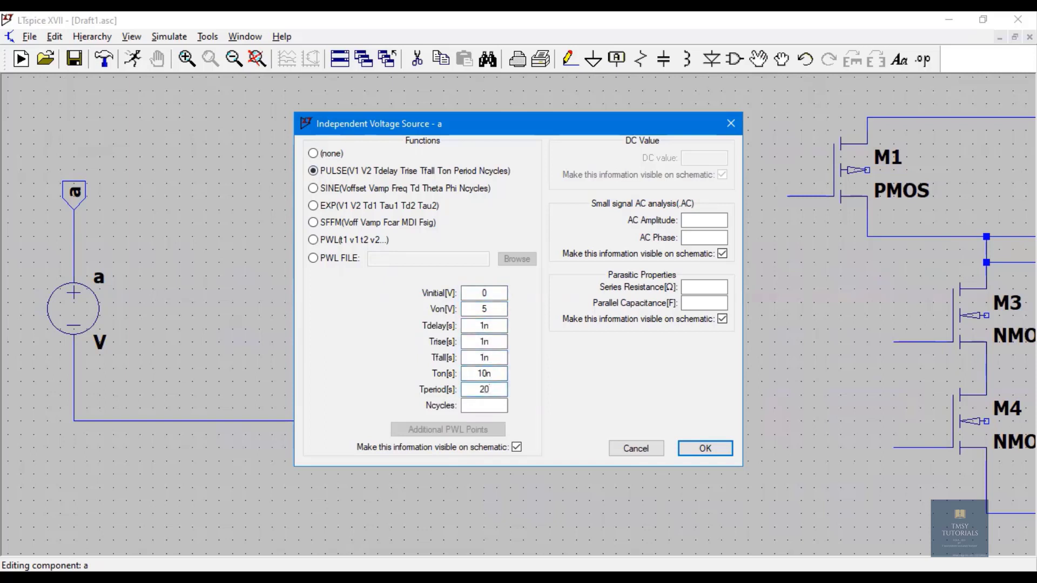
click(705, 448)
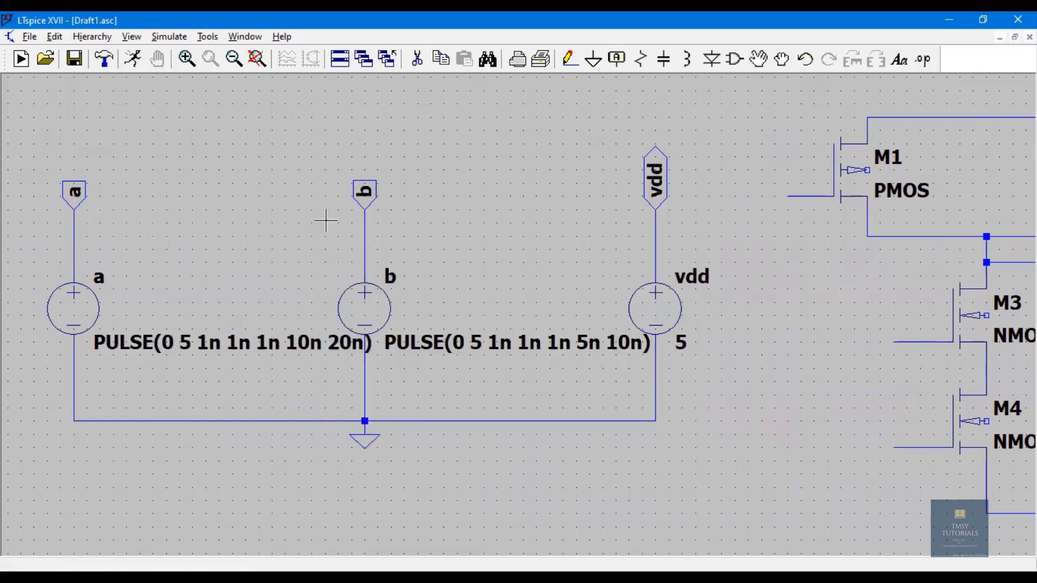
Draw a wire from M2's top node down to join the M4 and M6 bottom leads.
drag(796, 326, 314, 395)
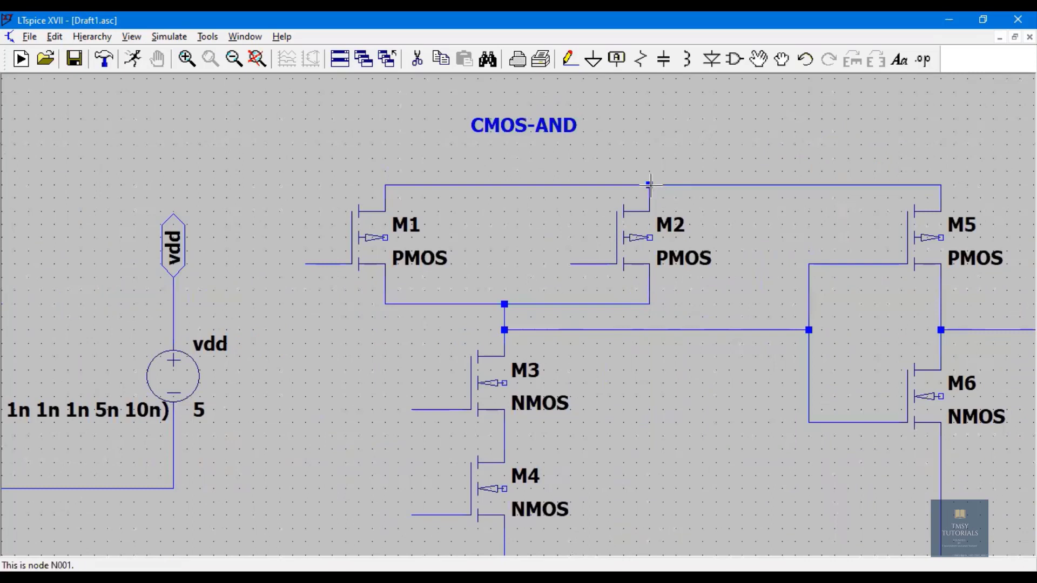
click(569, 60)
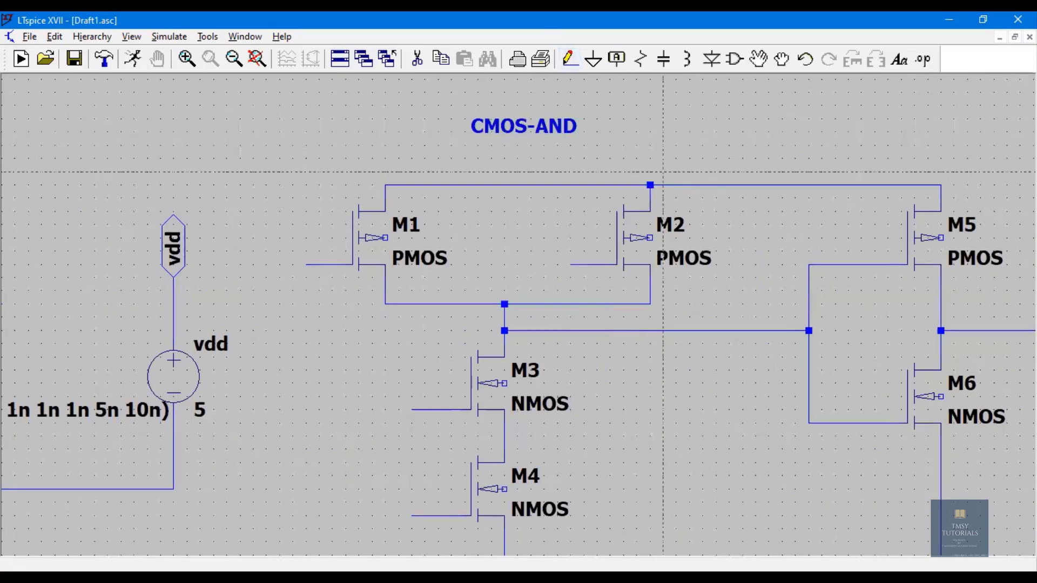
click(650, 185)
scroll(650, 446, down, 2)
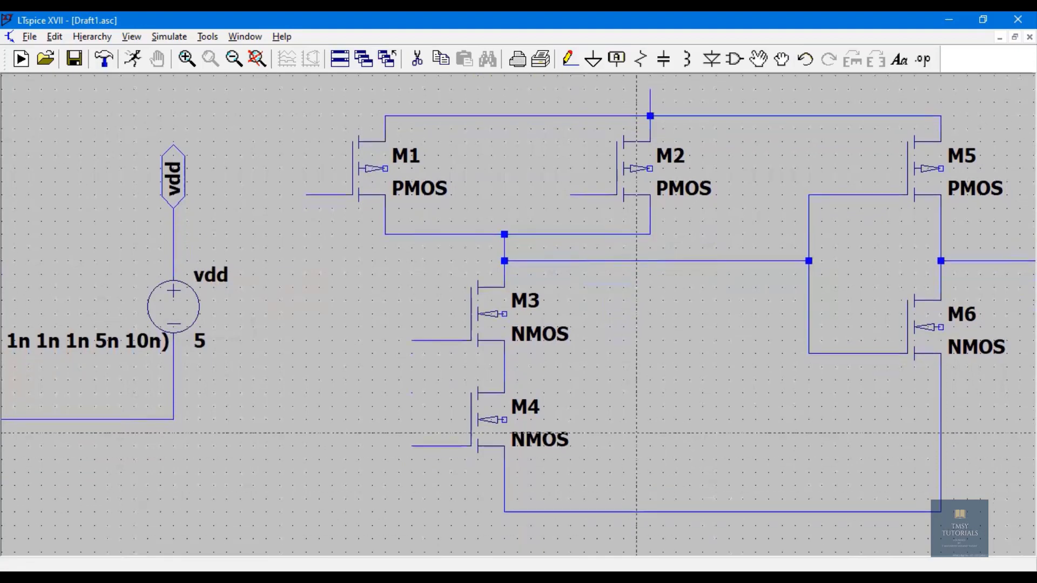
scroll(651, 446, down, 2)
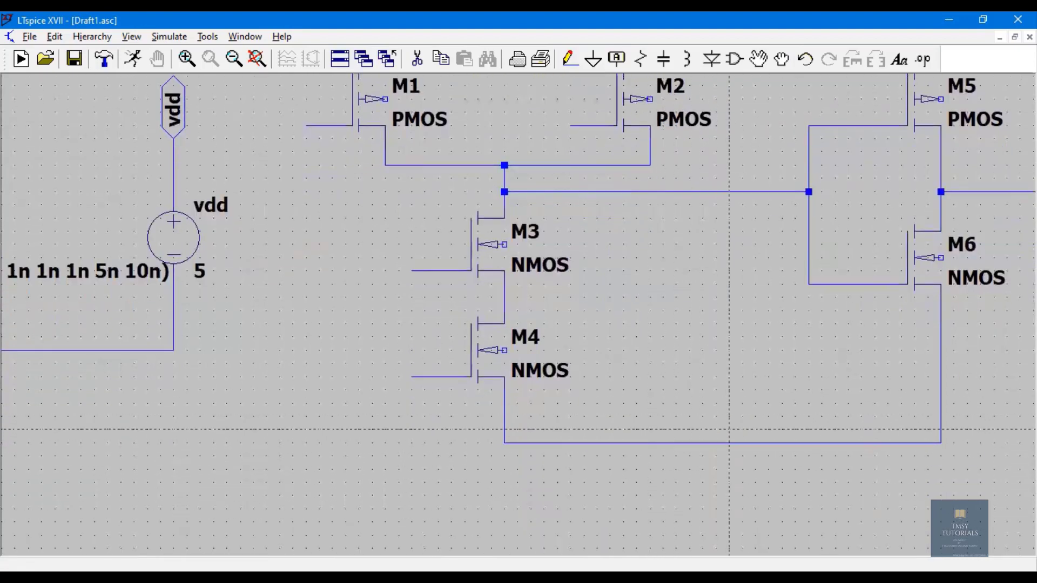
click(716, 443)
right_click(716, 495)
key(Escape)
Place net label 'a' on the M1 and M3 gate wires.
drag(488, 465, 452, 465)
drag(310, 270, 380, 388)
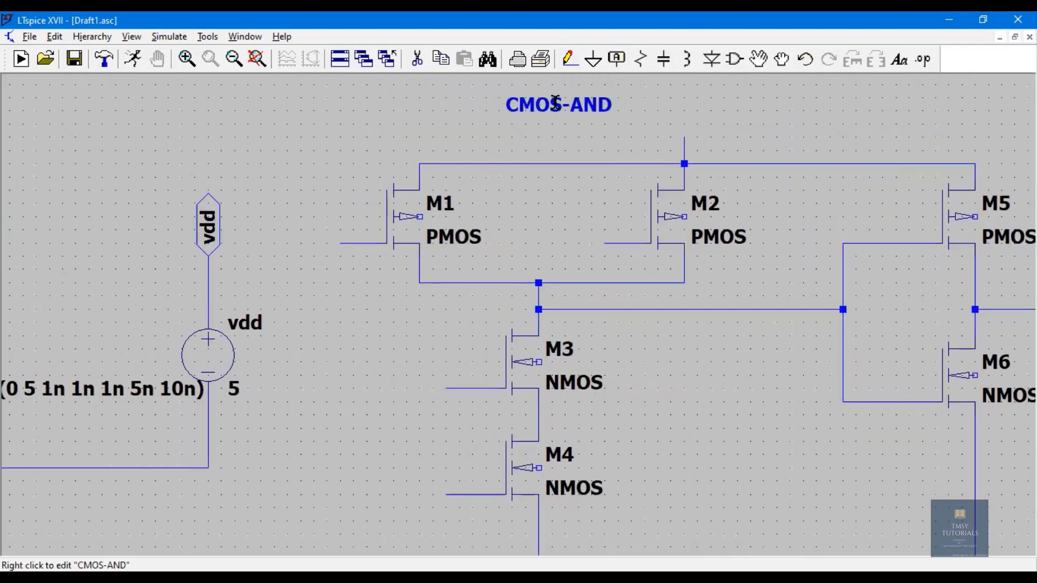
text(a)
click(562, 348)
click(341, 244)
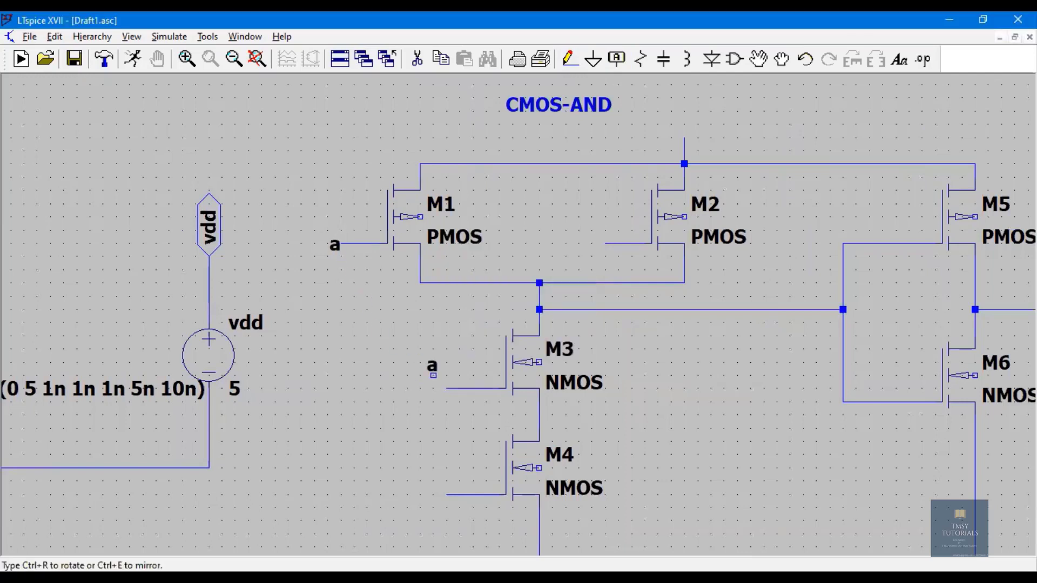
click(447, 387)
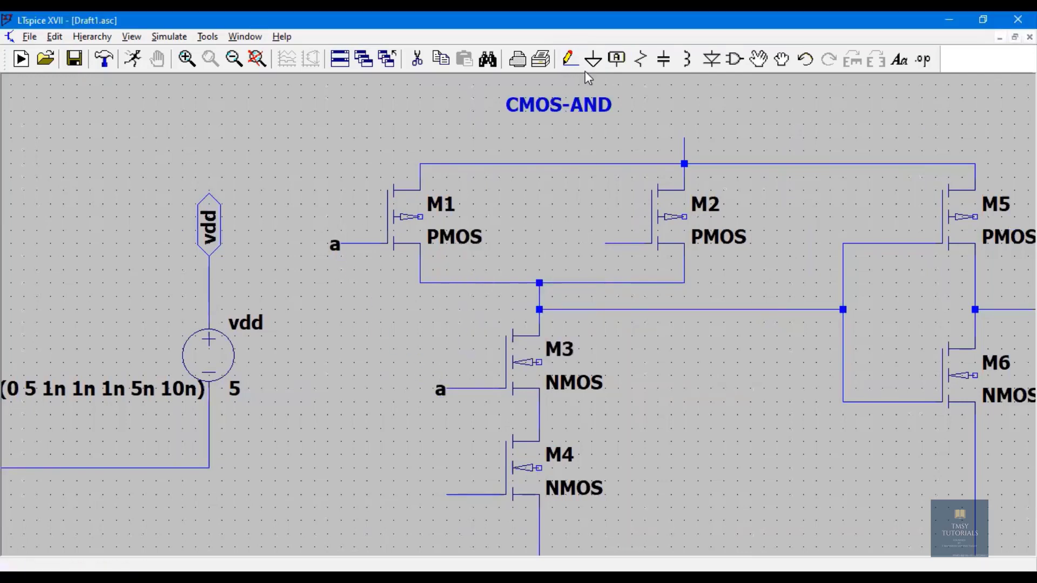
Place net label 'b' on the M2 and M4 gate wires.
click(620, 60)
text(b)
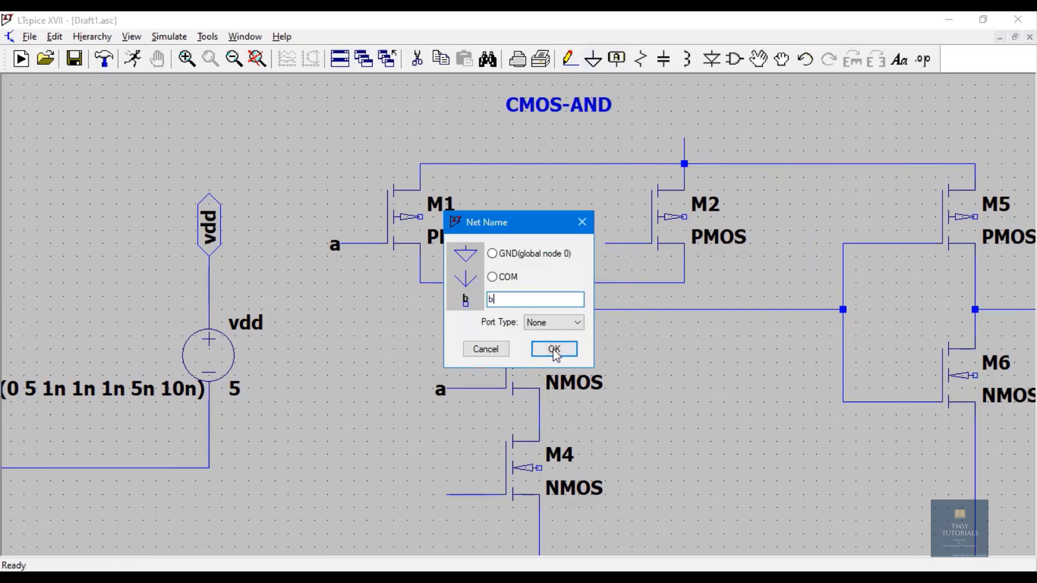
click(554, 348)
click(605, 244)
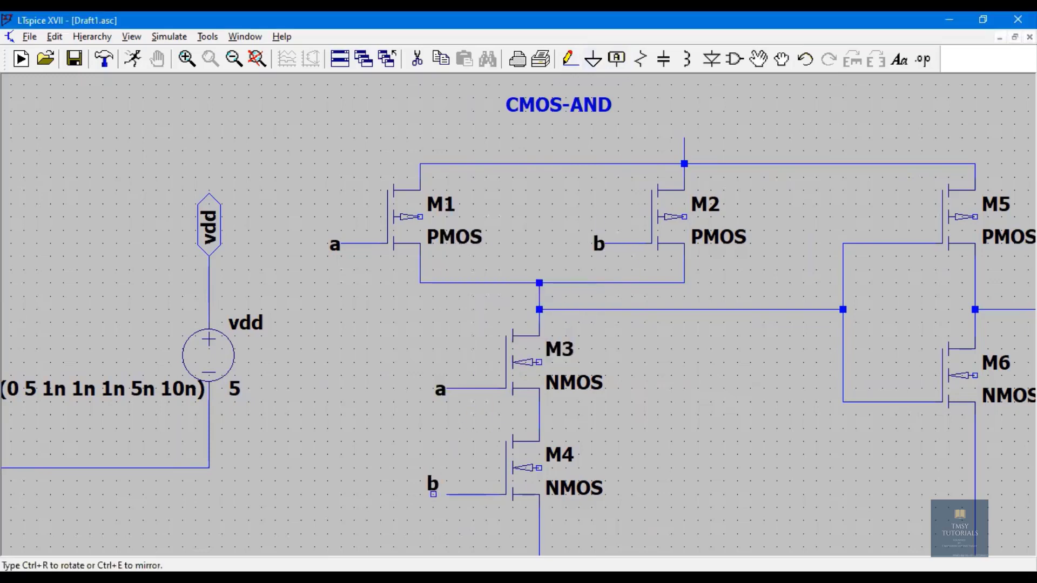
click(447, 495)
key(Escape)
drag(725, 369, 712, 441)
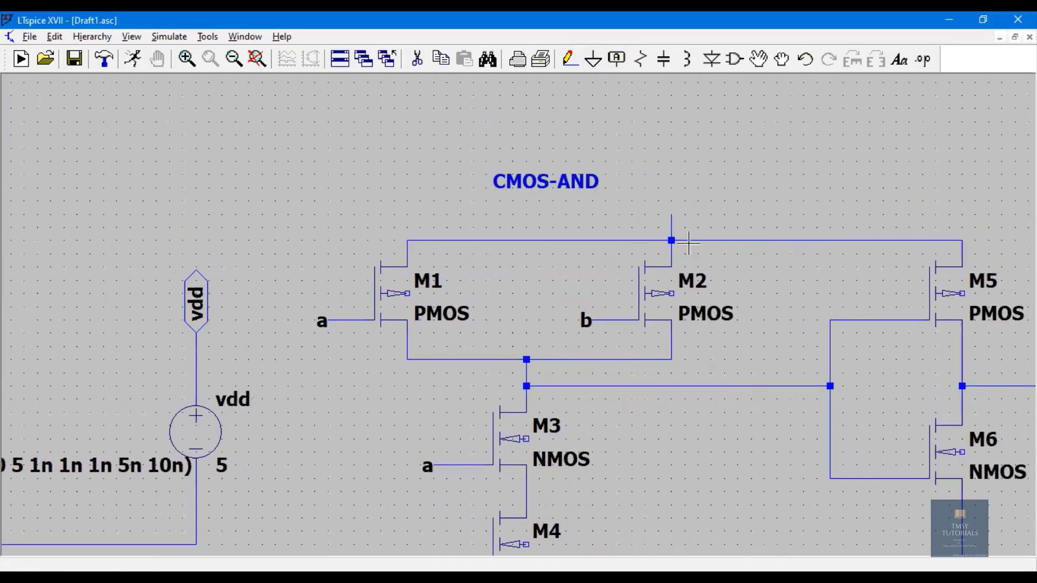
Label the top supply wire as net 'vdd'.
click(616, 59)
text(vdd)
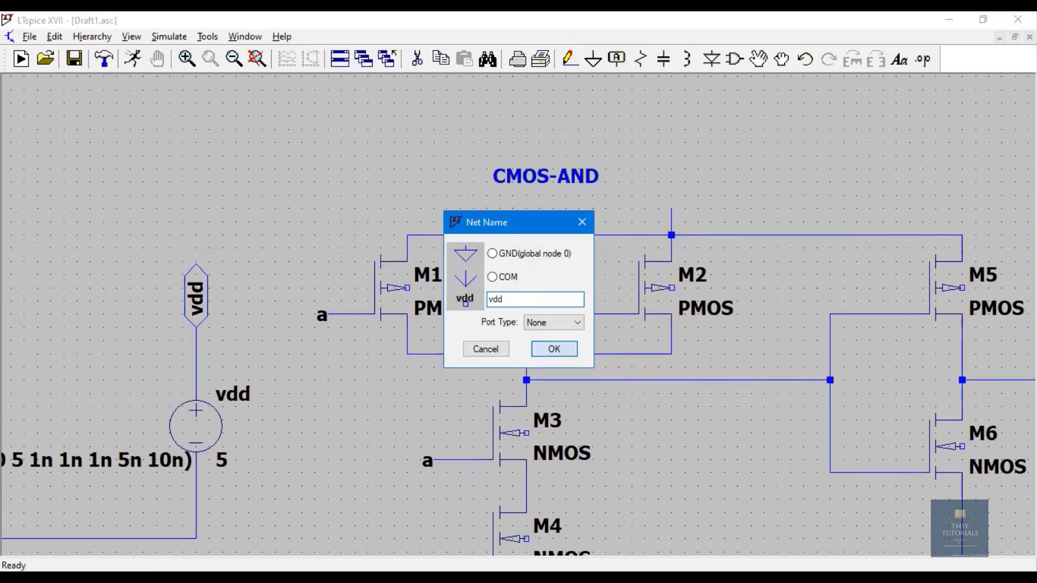
click(566, 354)
click(672, 211)
Place a ground symbol at the end of the circuit's bottom wire.
drag(722, 342, 625, 23)
click(619, 61)
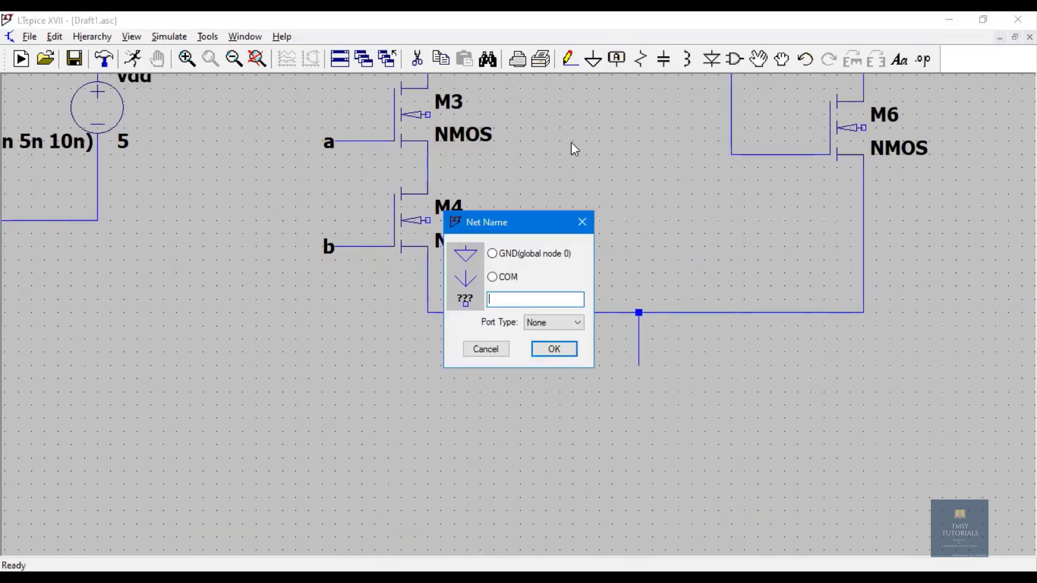
click(584, 222)
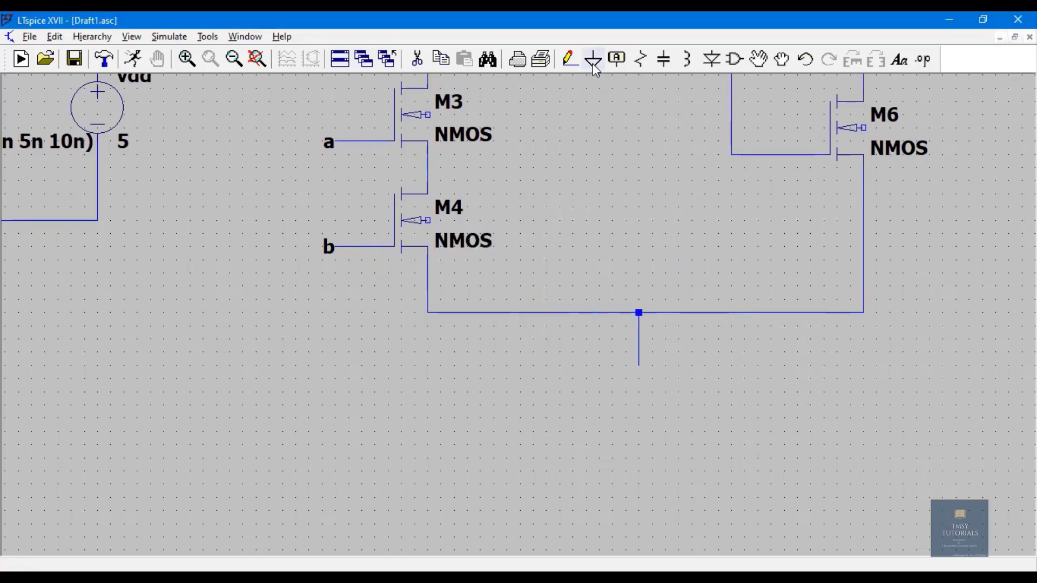
click(593, 59)
click(639, 371)
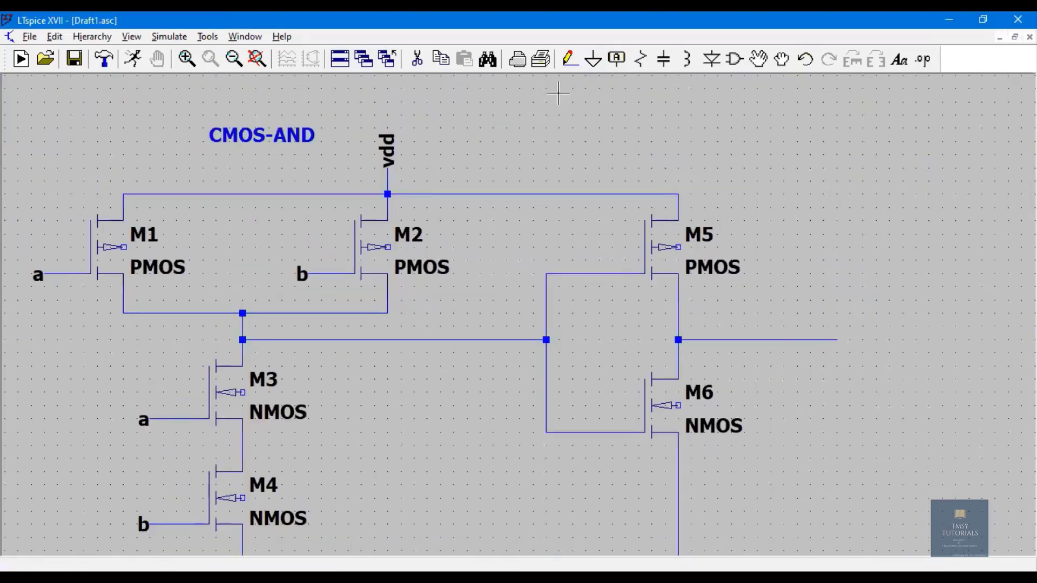
Add an Output-type port label 'y' at the output wire's end and zoom to full extents.
text(y)
click(563, 323)
click(551, 354)
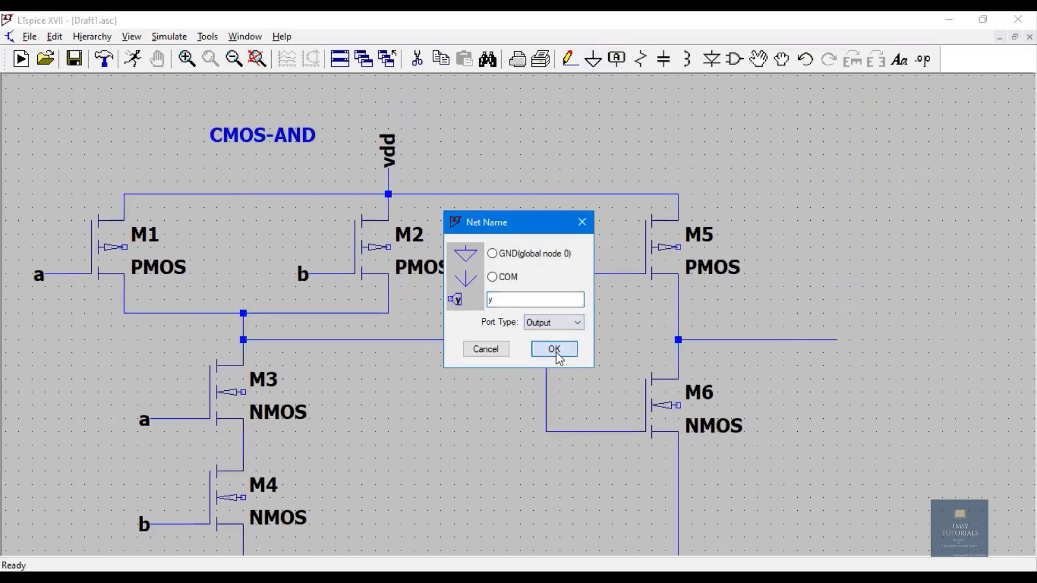
click(554, 349)
click(836, 339)
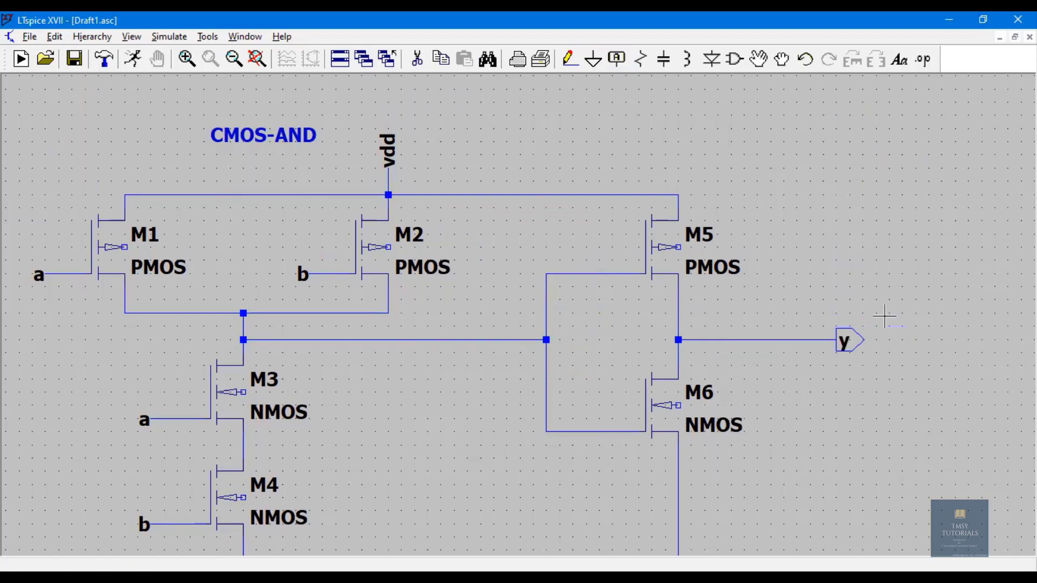
click(257, 58)
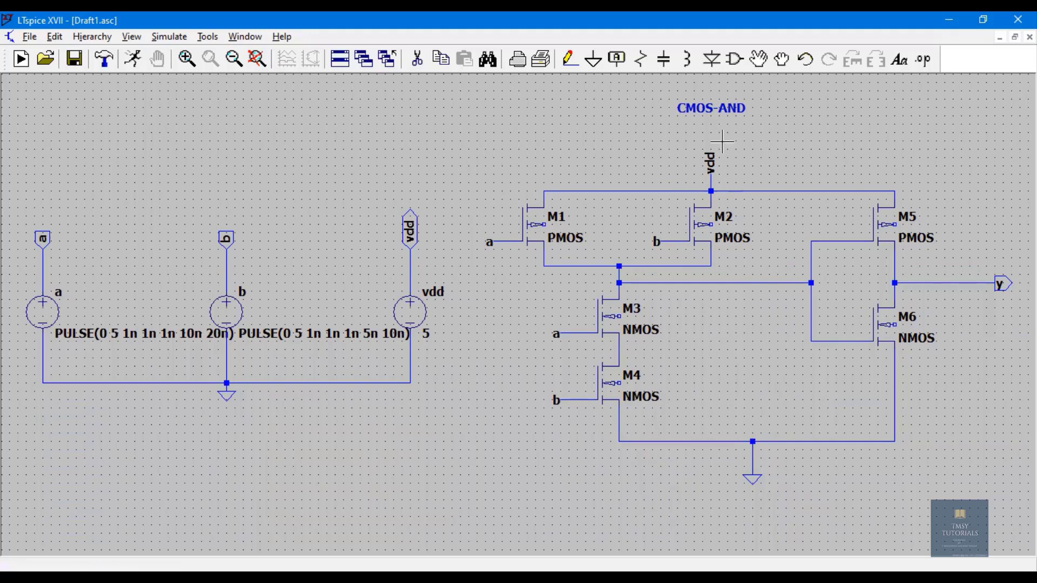
Wire the M1 and M2 bodies to the vdd rail and the M3 and M4 bodies to ground.
click(570, 58)
click(545, 224)
click(594, 191)
click(711, 224)
click(752, 191)
click(619, 316)
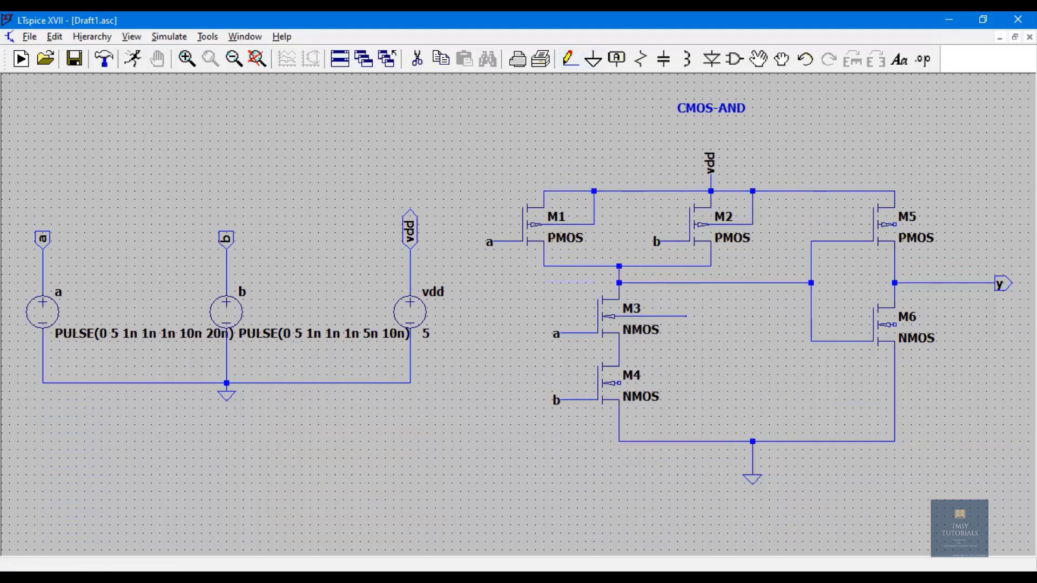
click(686, 441)
click(619, 383)
click(686, 383)
Wire M5's body to the vdd rail and M6's body to the ground wire.
click(896, 224)
click(937, 191)
click(895, 191)
click(897, 325)
click(937, 442)
click(895, 442)
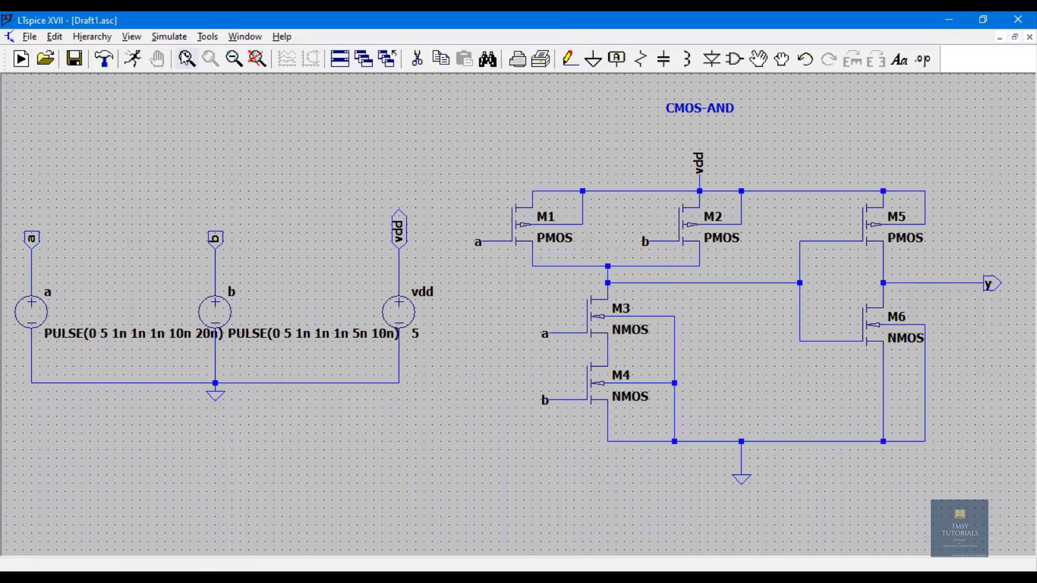
click(174, 39)
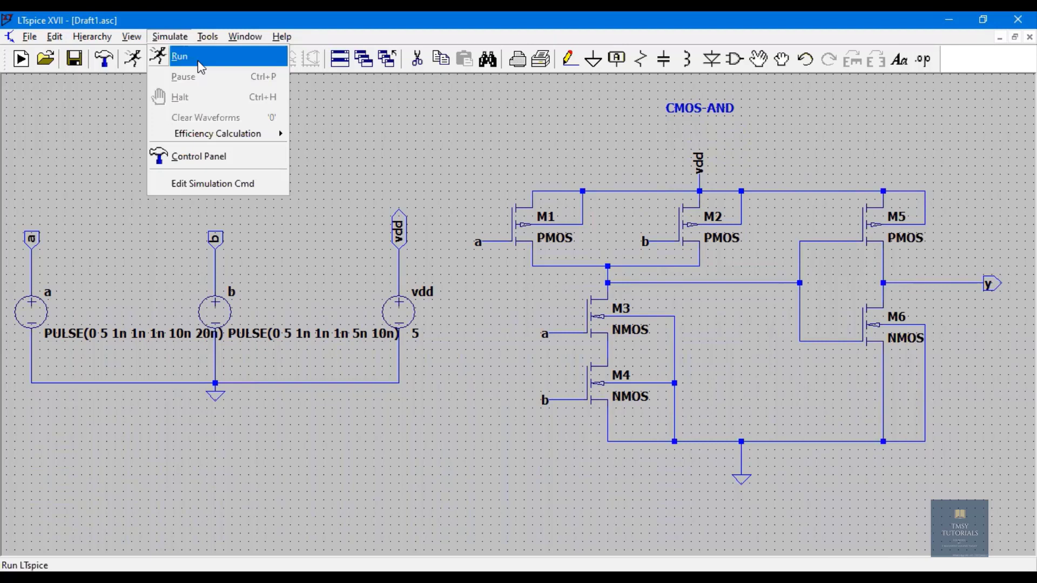
Run a 100n transient simulation and tile the schematic and waveform windows vertically.
click(199, 62)
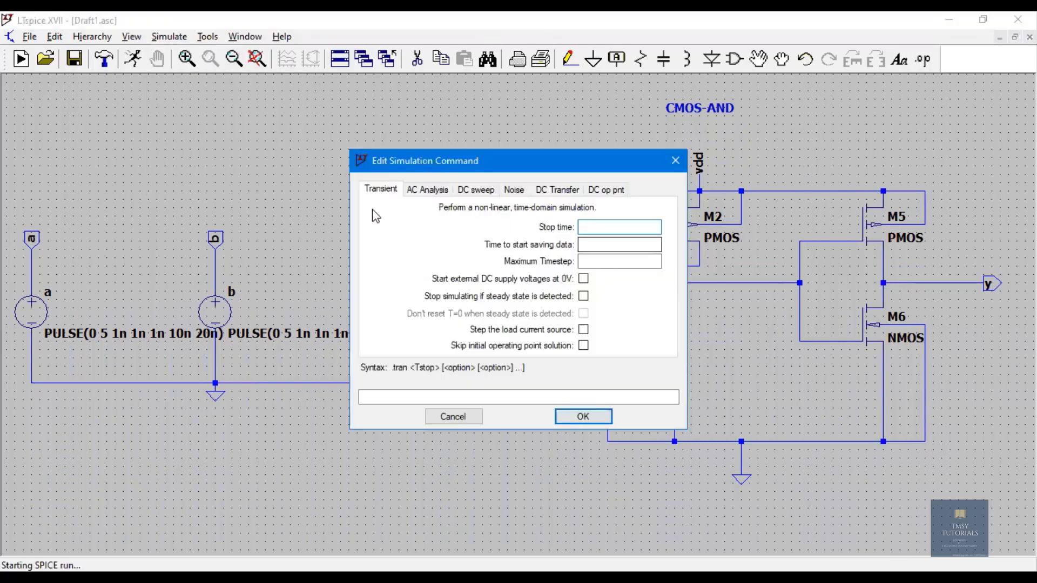
text(100n)
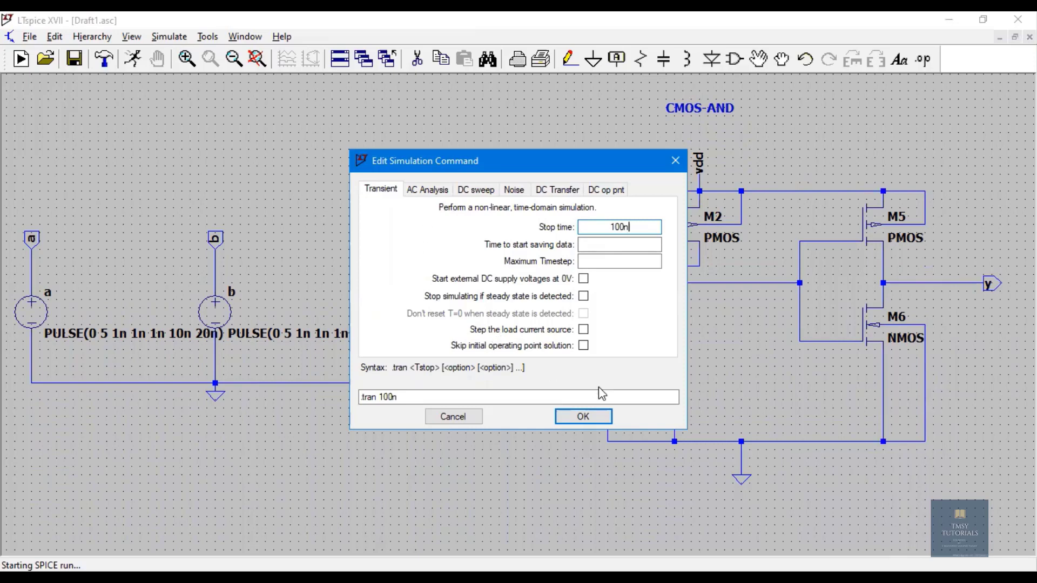
click(584, 416)
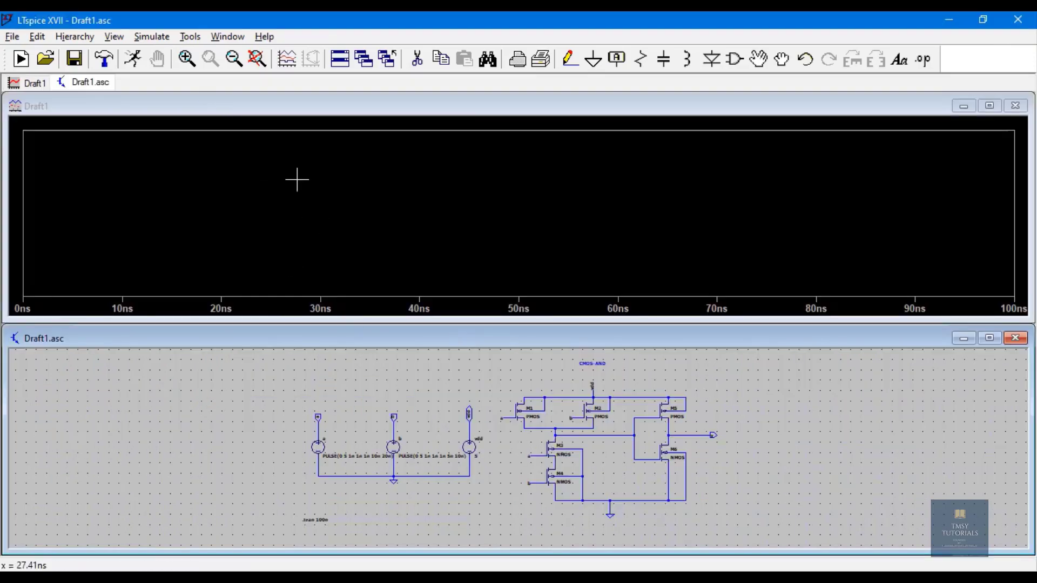
click(237, 38)
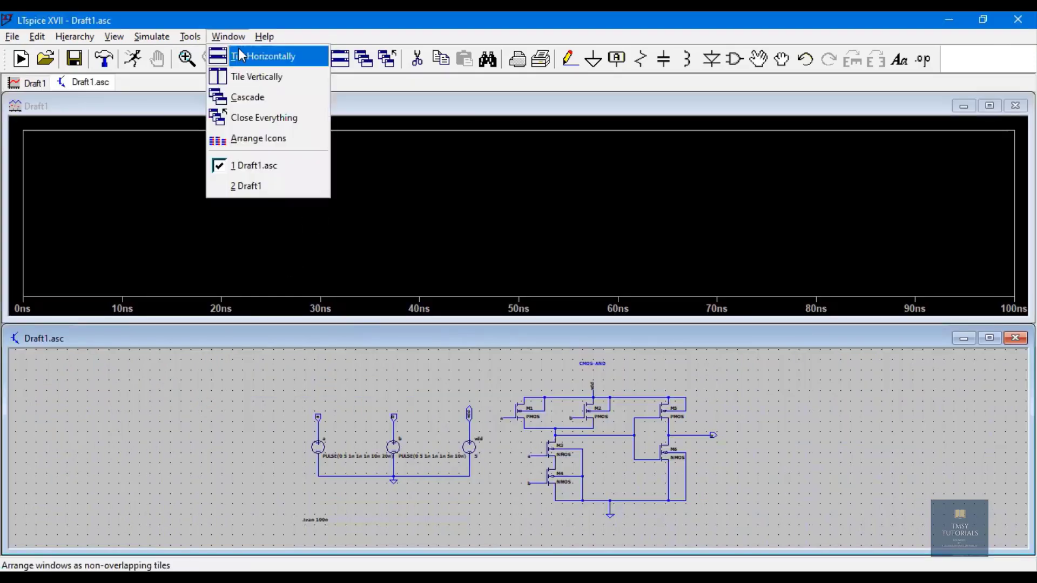
click(276, 83)
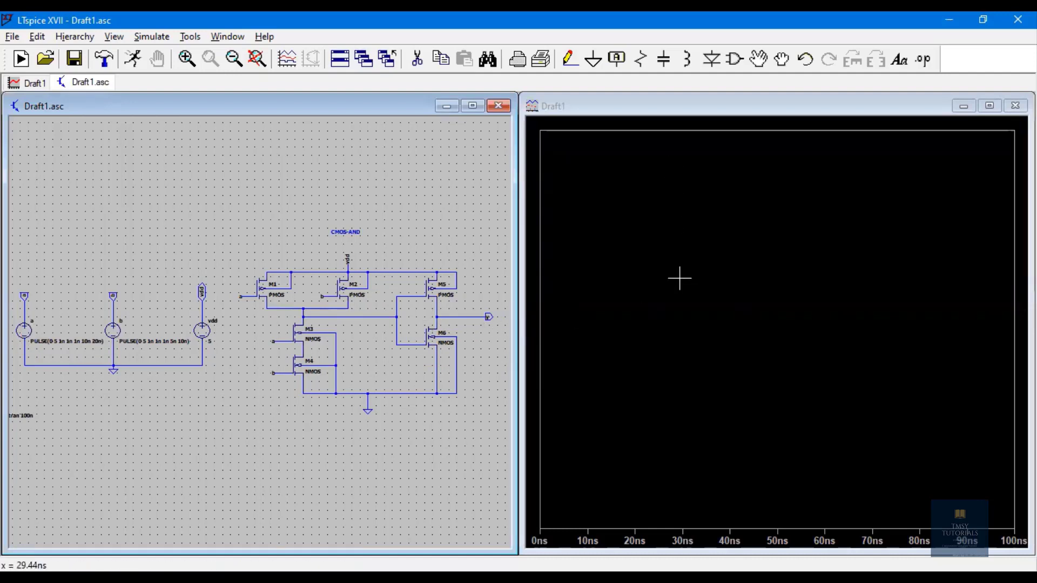
Add two more plot panes to the waveform window, making three.
right_click(655, 190)
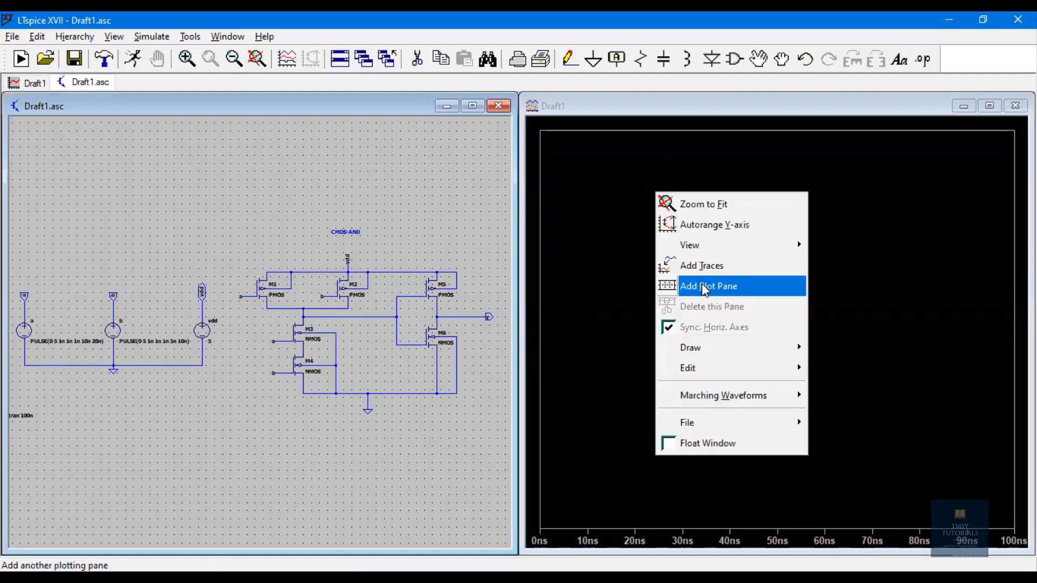
click(705, 289)
right_click(673, 196)
click(719, 290)
Probe net a into the top pane and net b into the middle pane.
click(657, 196)
click(244, 346)
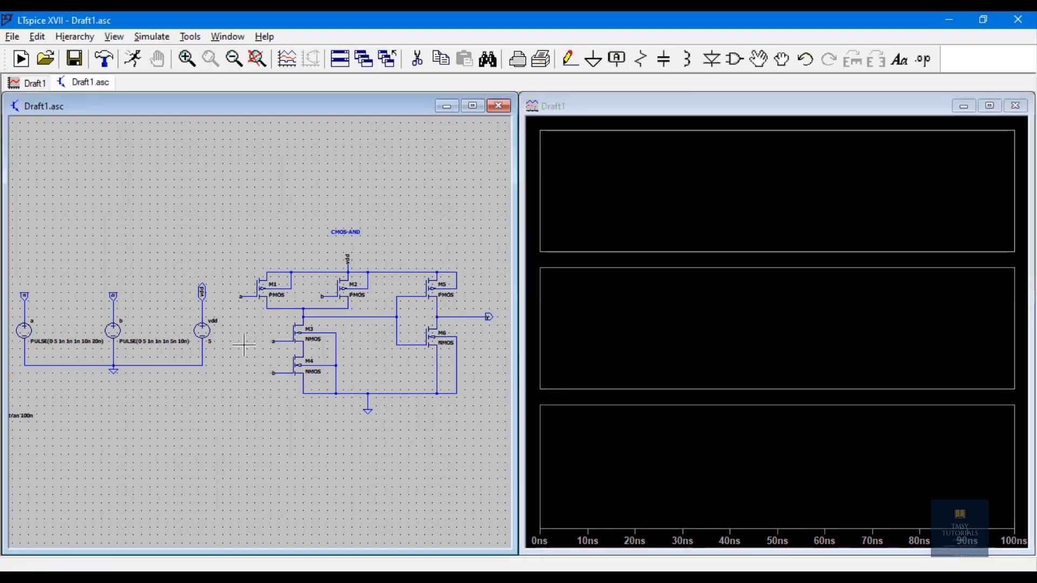
scroll(244, 346, down, 1)
scroll(244, 346, up, 4)
click(264, 232)
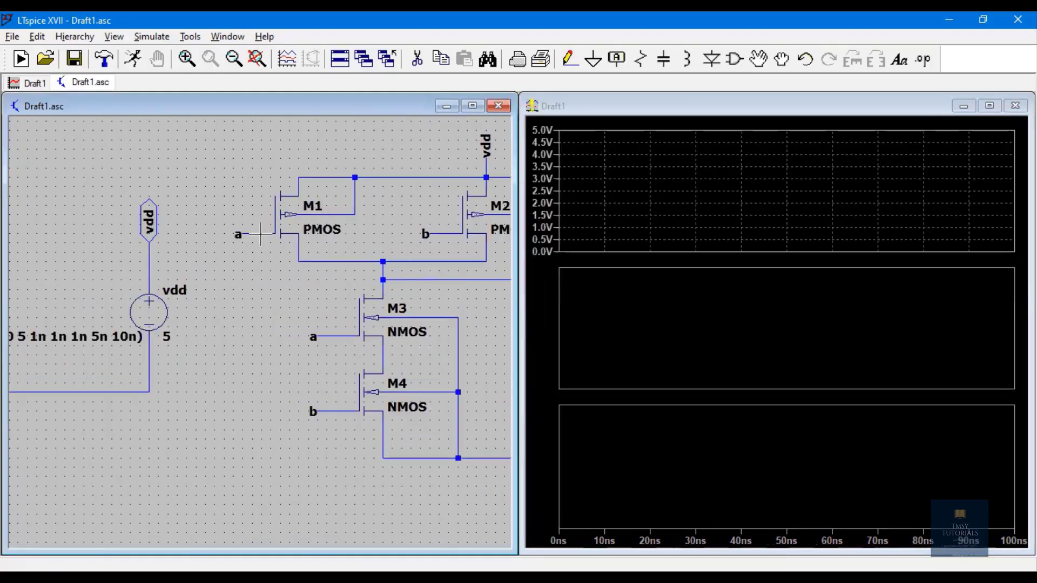
click(731, 340)
click(285, 296)
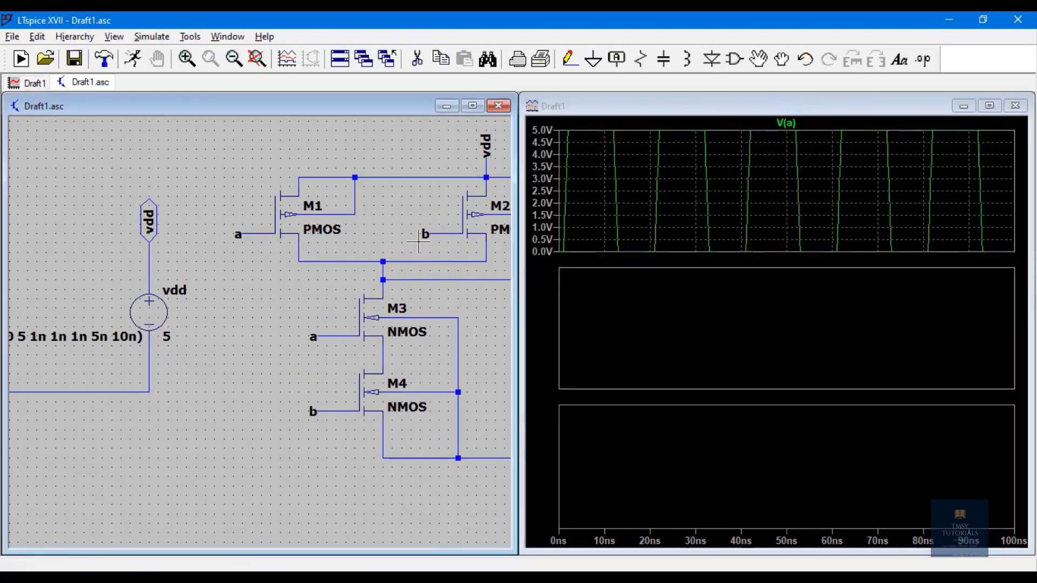
click(443, 234)
Probe output net y into the bottom pane and show the whole schematic.
click(681, 445)
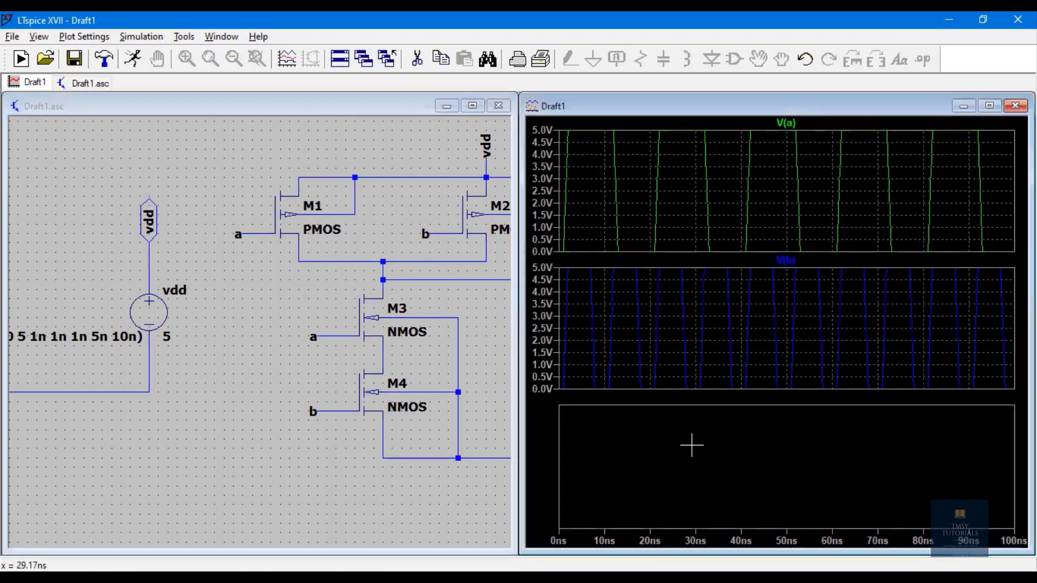
drag(464, 505, 150, 475)
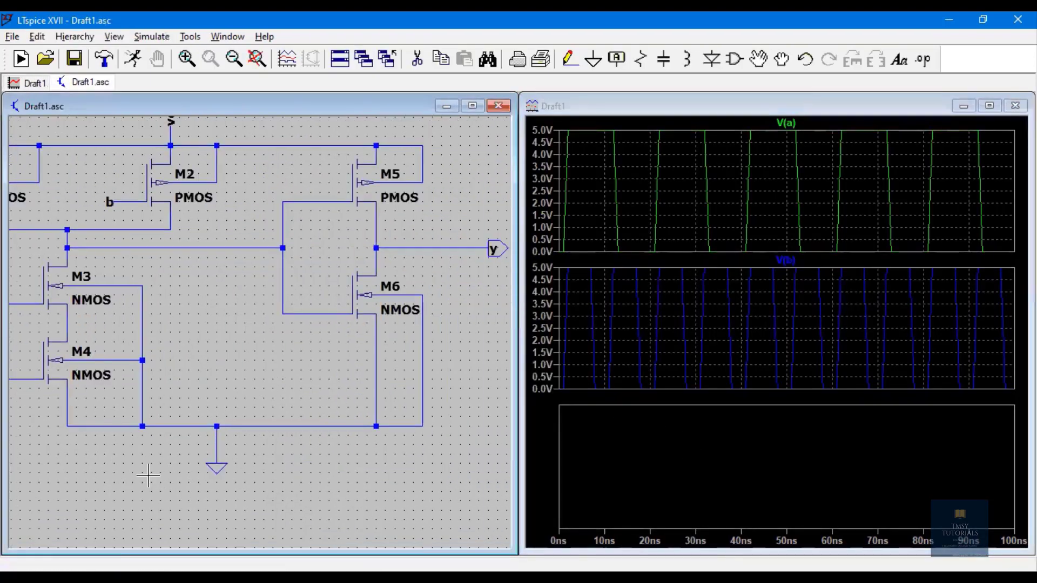
click(721, 456)
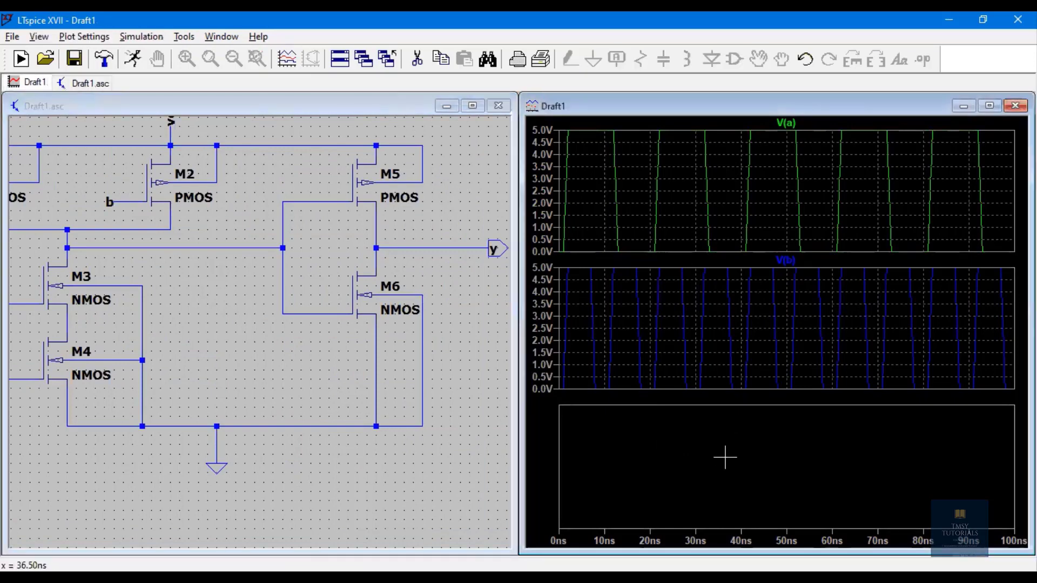
click(463, 274)
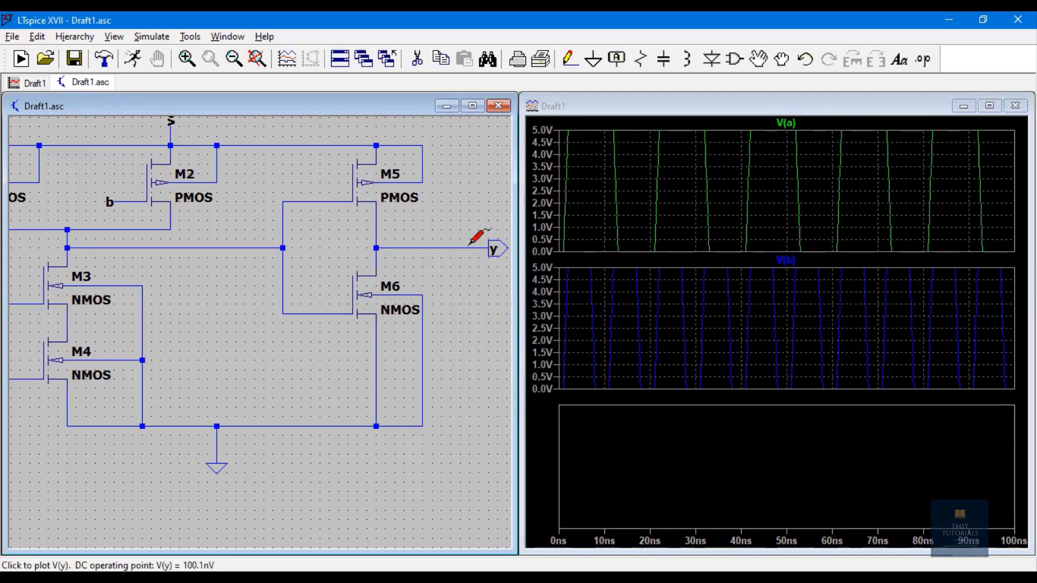
click(469, 246)
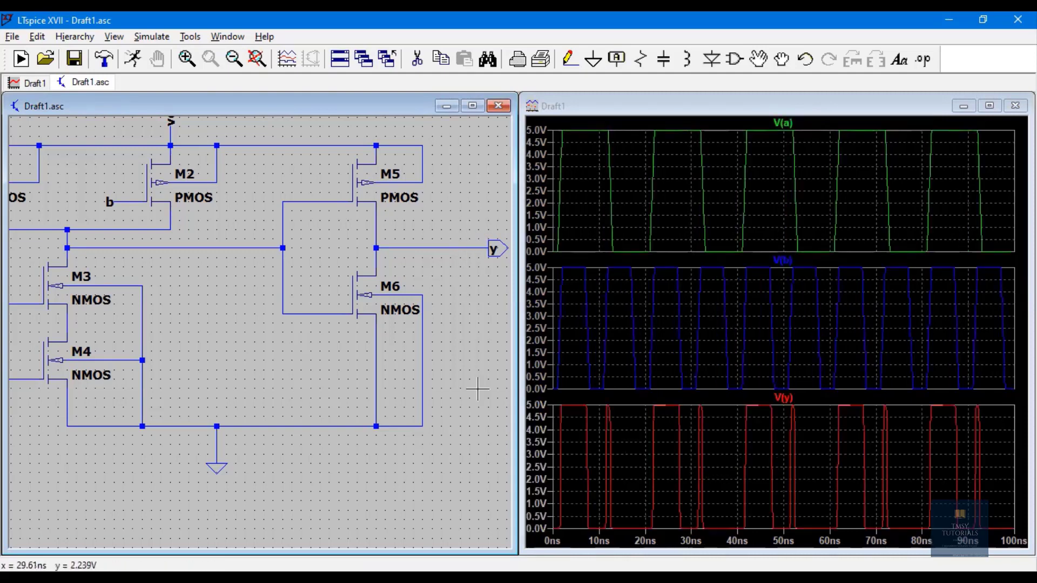
click(258, 60)
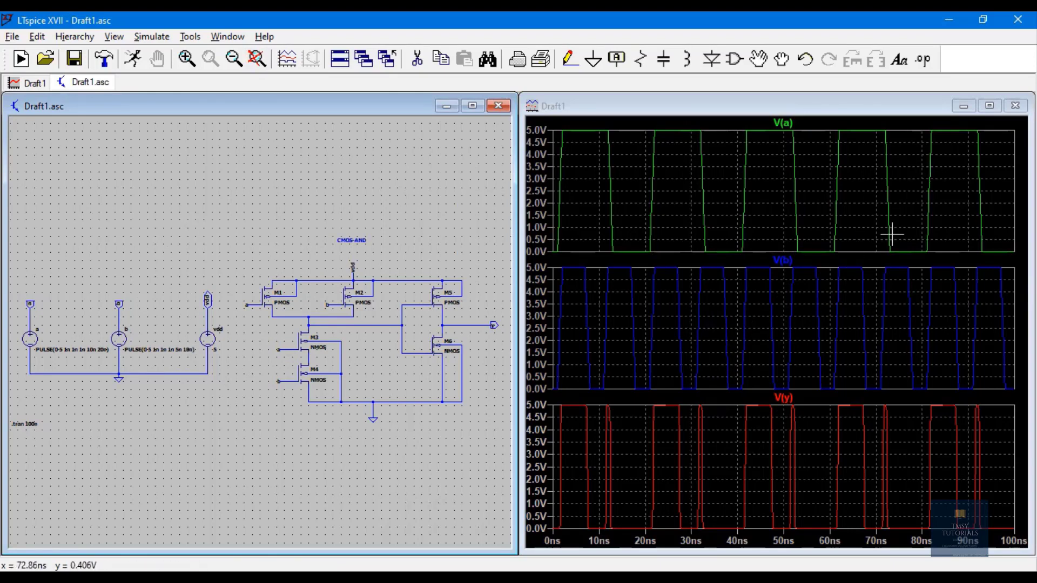
Maximize the waveform plot, zoom the time axis to 0–48 ns, then return to Draft1.asc.
click(988, 107)
scroll(97, 106, up, 2)
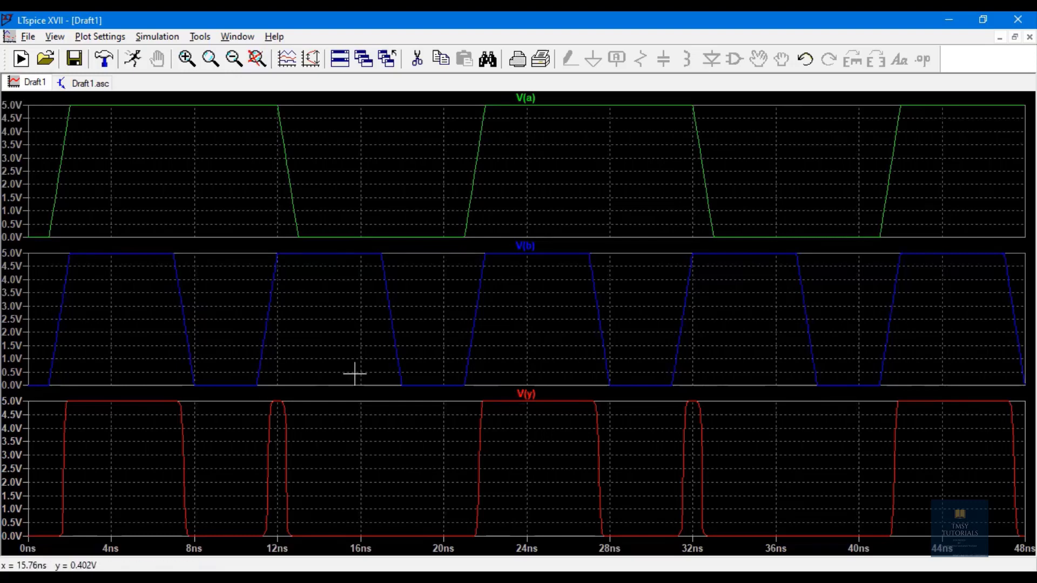
click(86, 83)
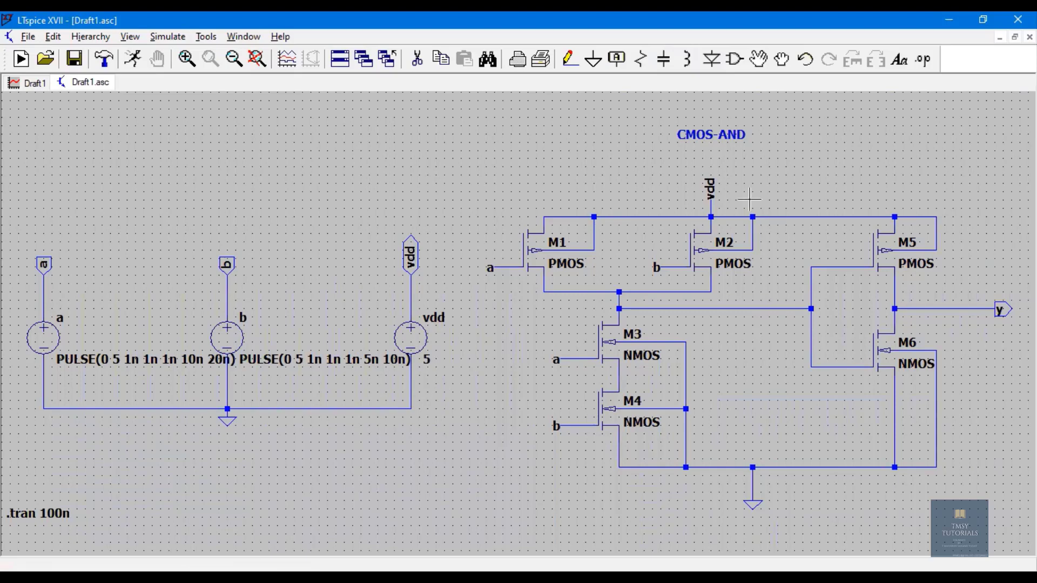
Print the schematic from Print Preview to Microsoft Print to PDF as CMOS_AND_LTSPICE.
click(31, 37)
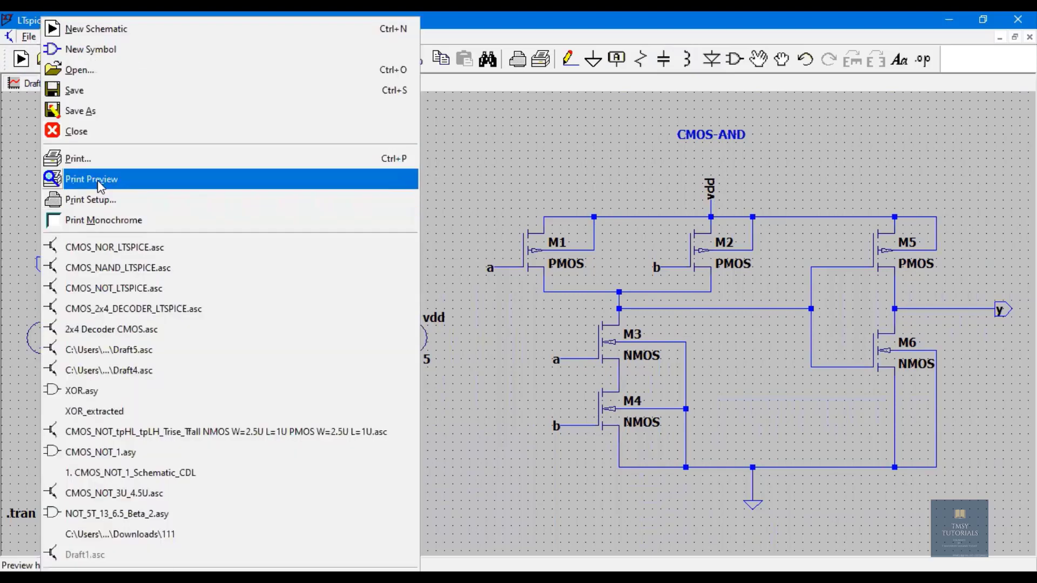
click(100, 187)
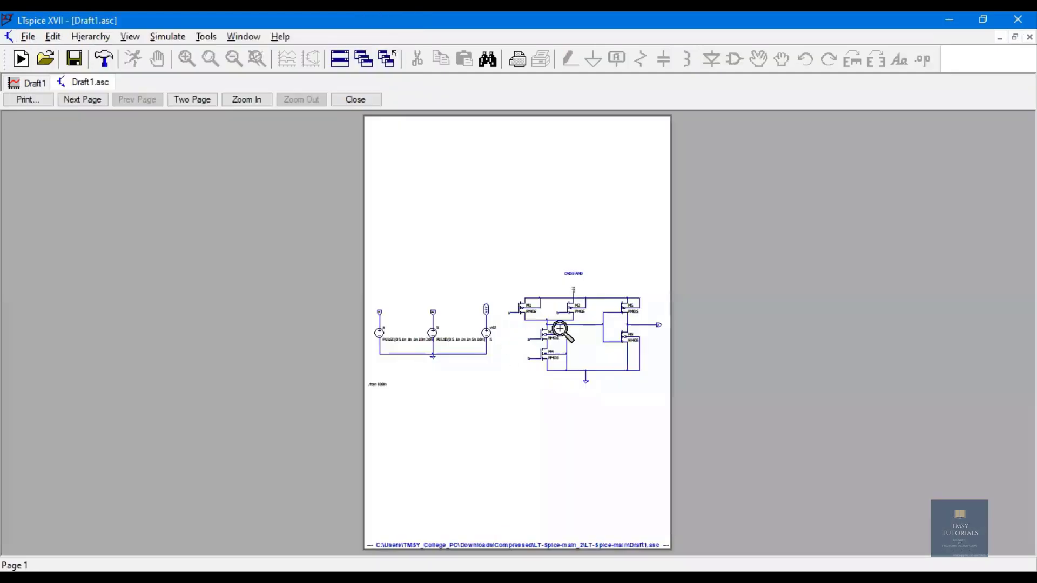
click(246, 102)
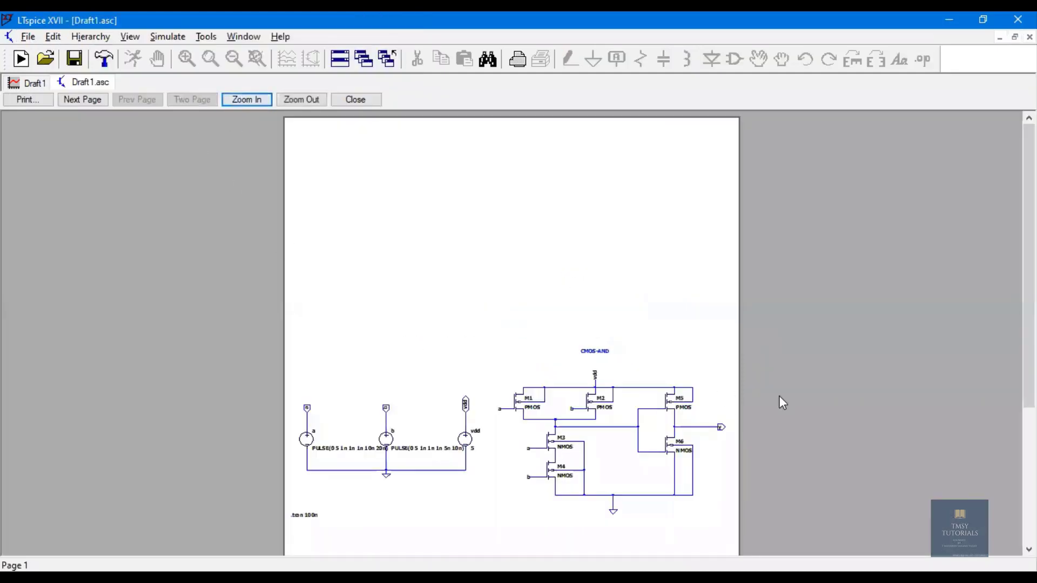
drag(1029, 264, 1029, 400)
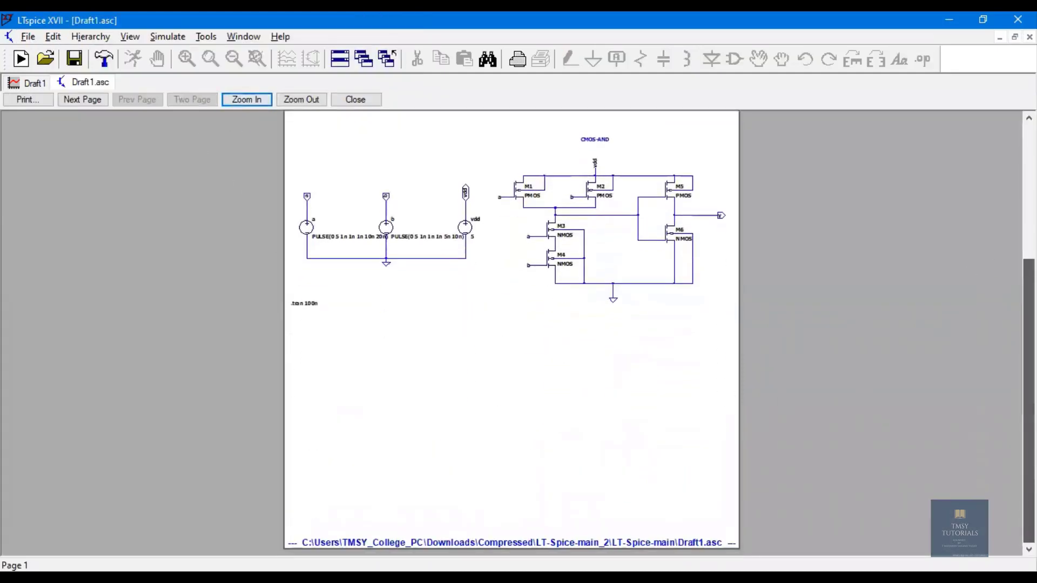
click(39, 101)
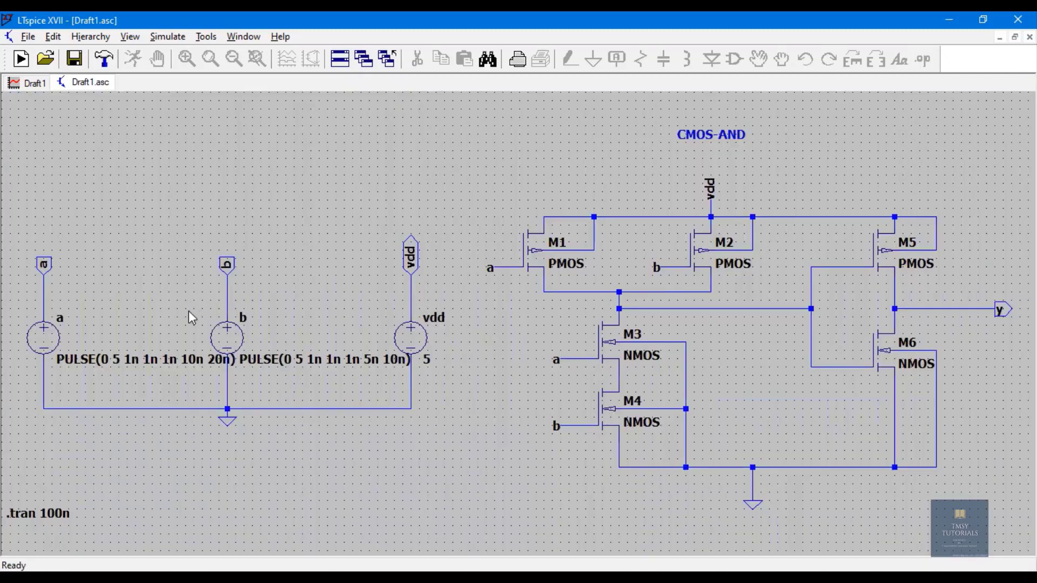
click(586, 398)
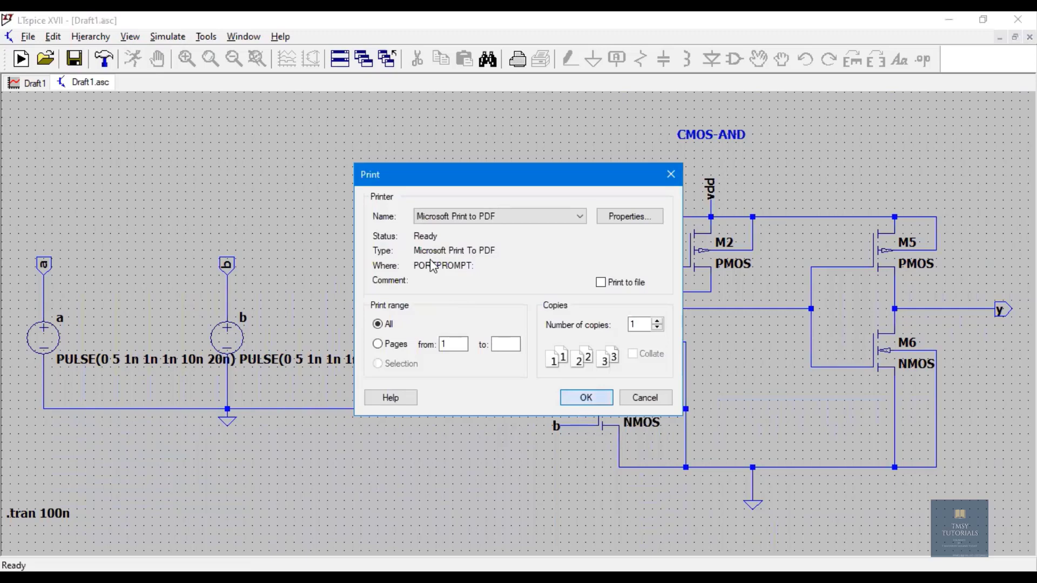
text(CMOS)
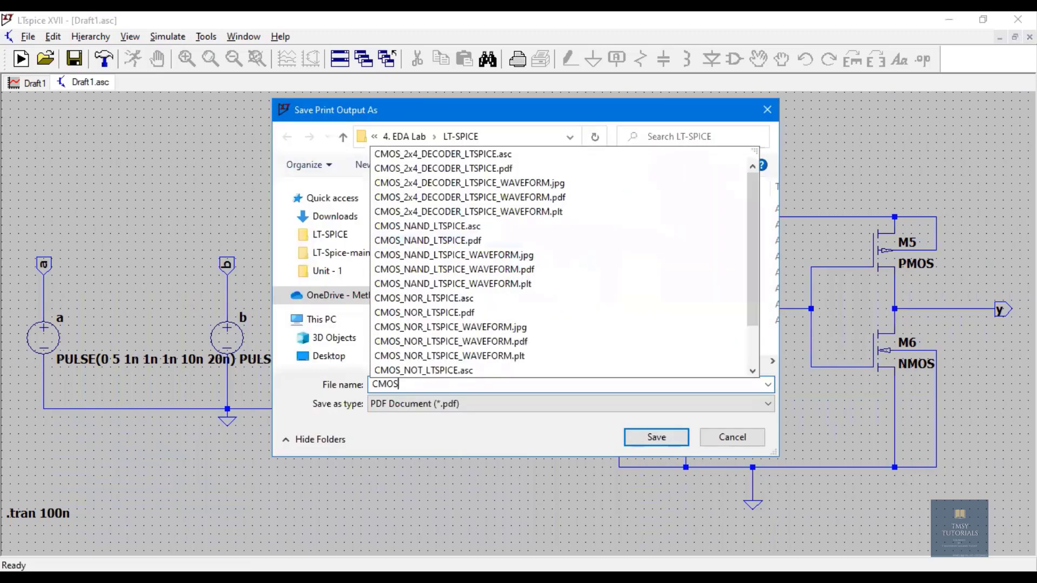
text(_AND_L)
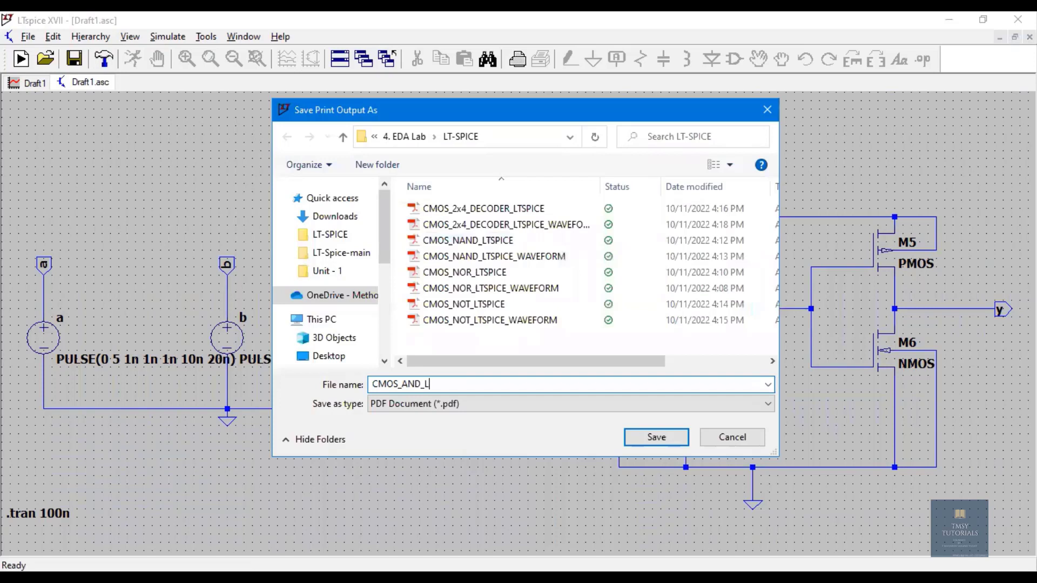
text(TSPICE)
click(671, 444)
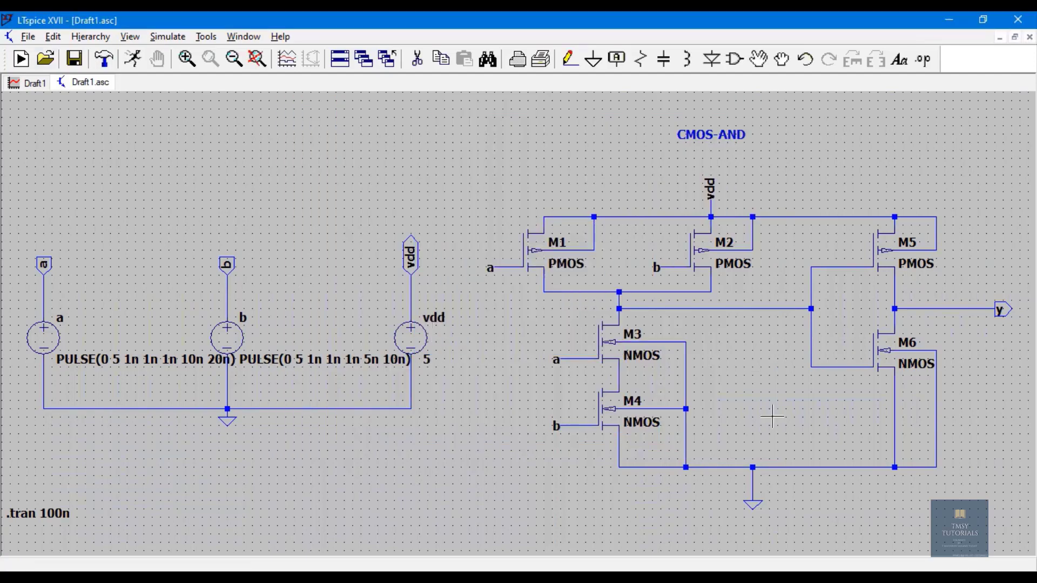
Save the schematic as CMOS_AND_LTSPICE.asc and go back to the waveform plot.
click(28, 37)
click(106, 114)
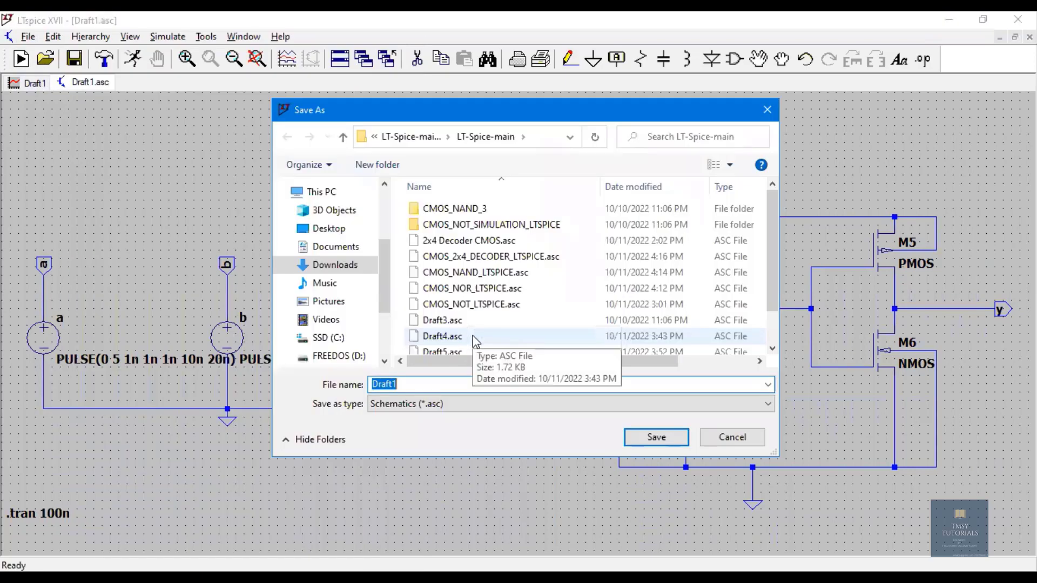
text(CMOS_)
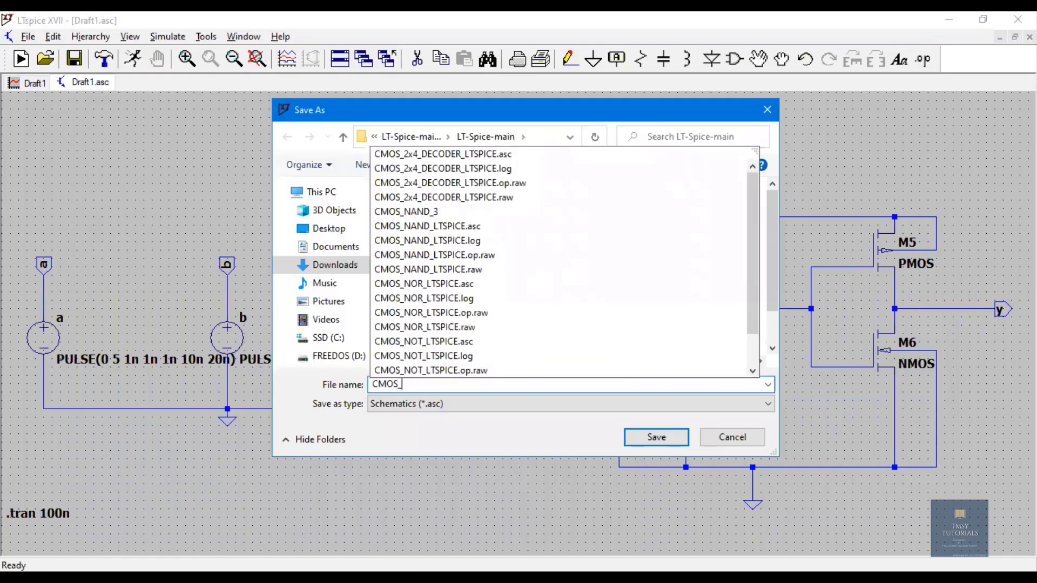
text(AND_LTSPICE)
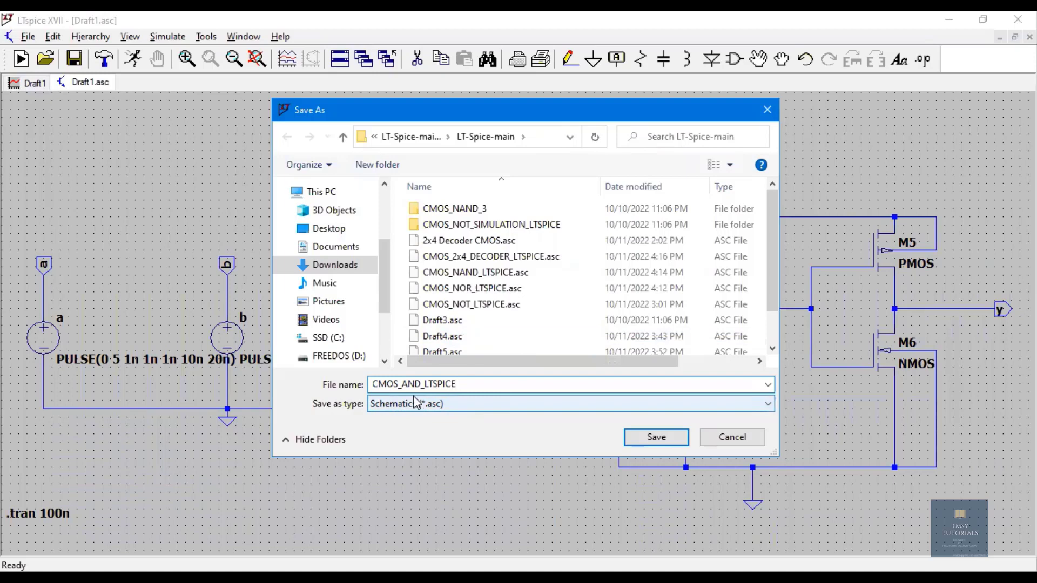
click(655, 436)
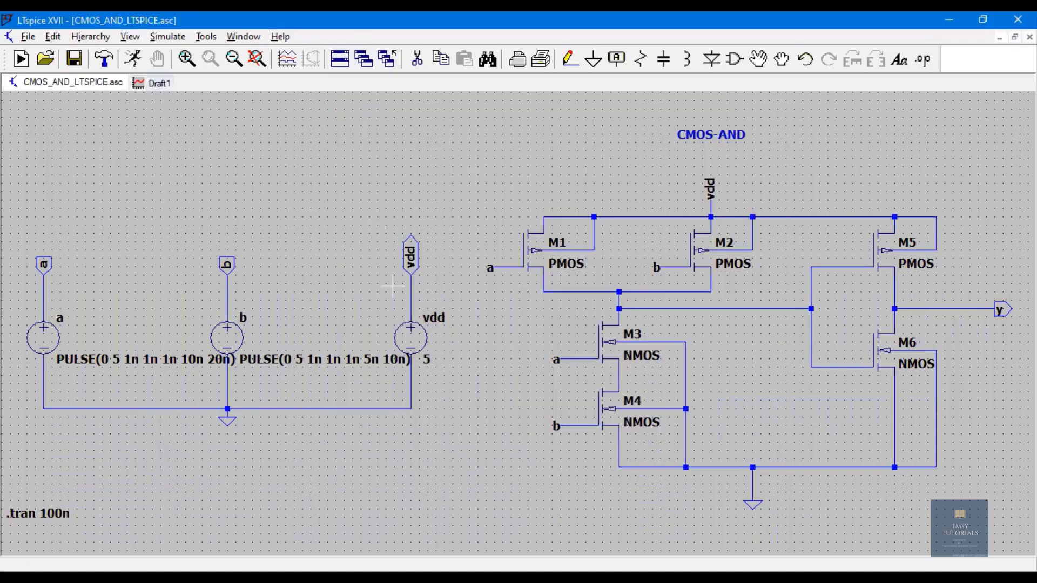
click(155, 87)
Save the plot settings as CMOS_AND_LTSPICE_WAVEFORM.plt.
click(26, 38)
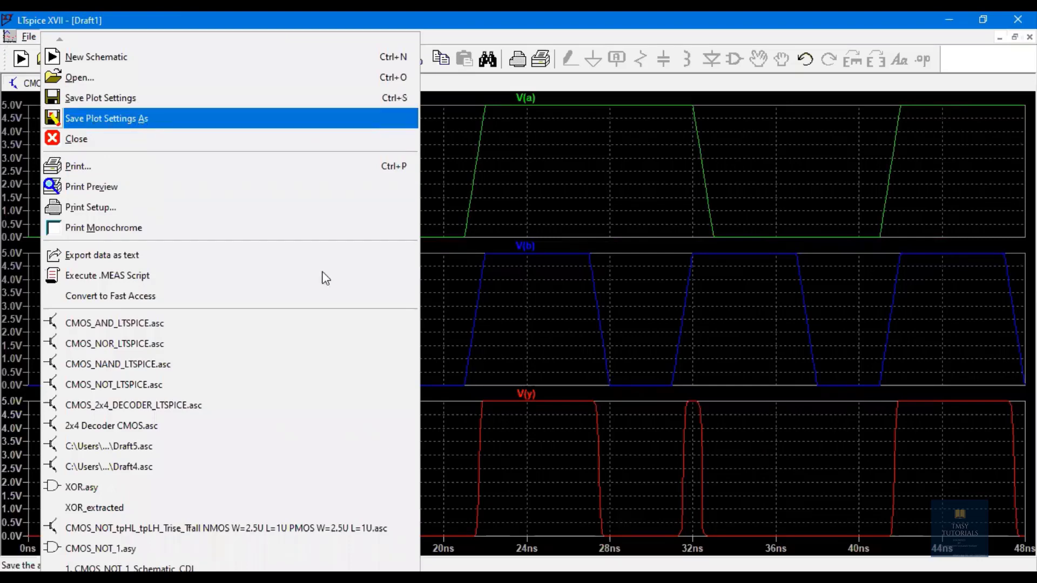
click(132, 117)
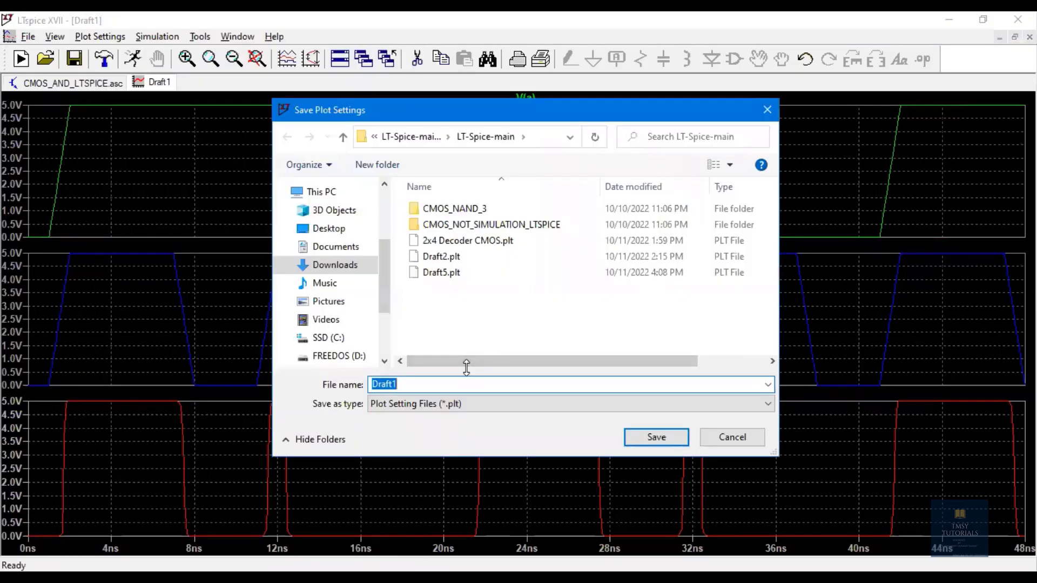
text(CMOS_AND_LTSPICE_)
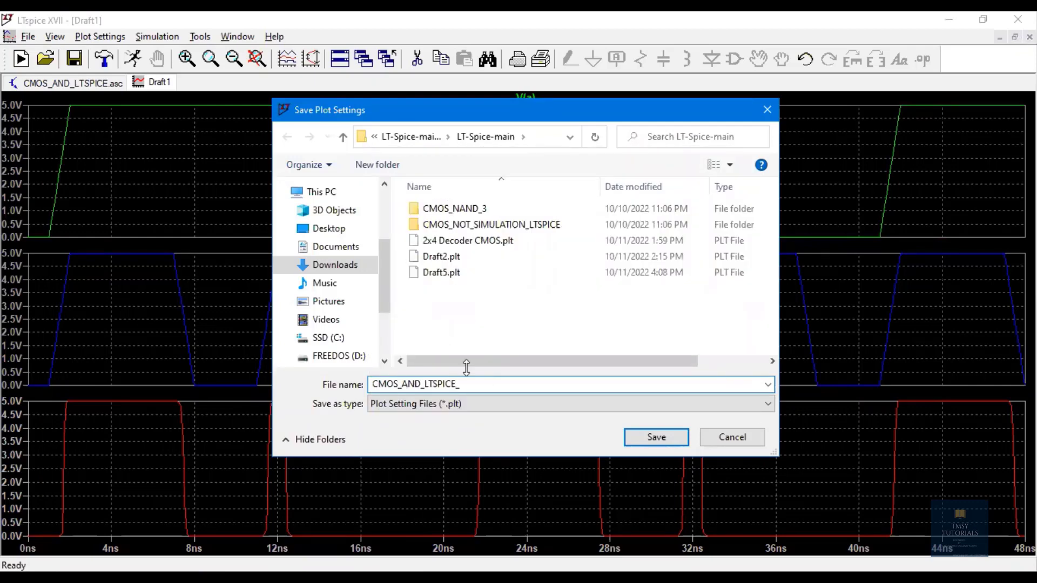
text(WAVEFORM)
click(647, 439)
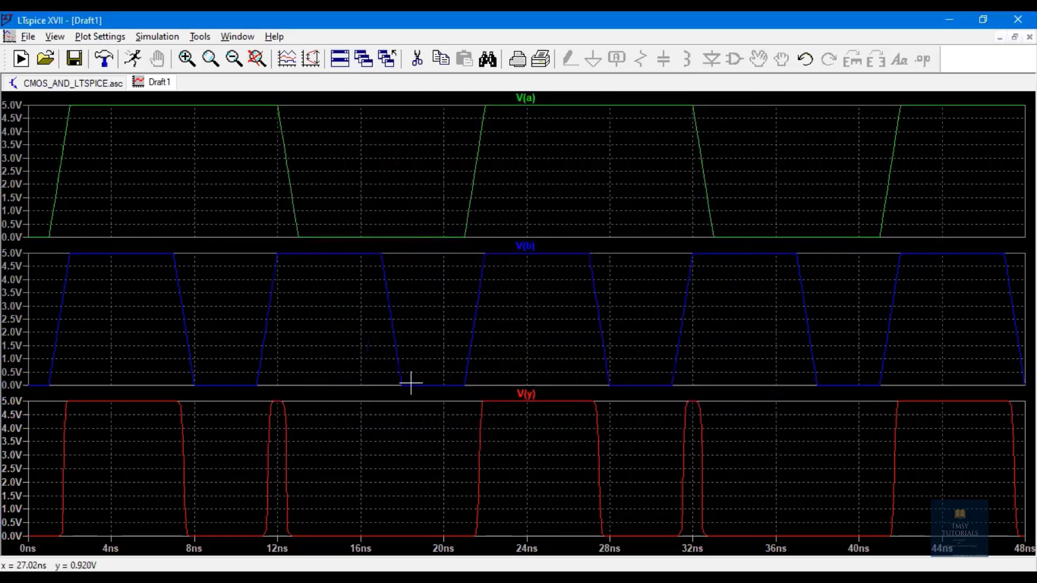
Print the three-pane waveform plot to a PDF named CMOS_AND_LTSPICE_WAVEFORM.
click(26, 38)
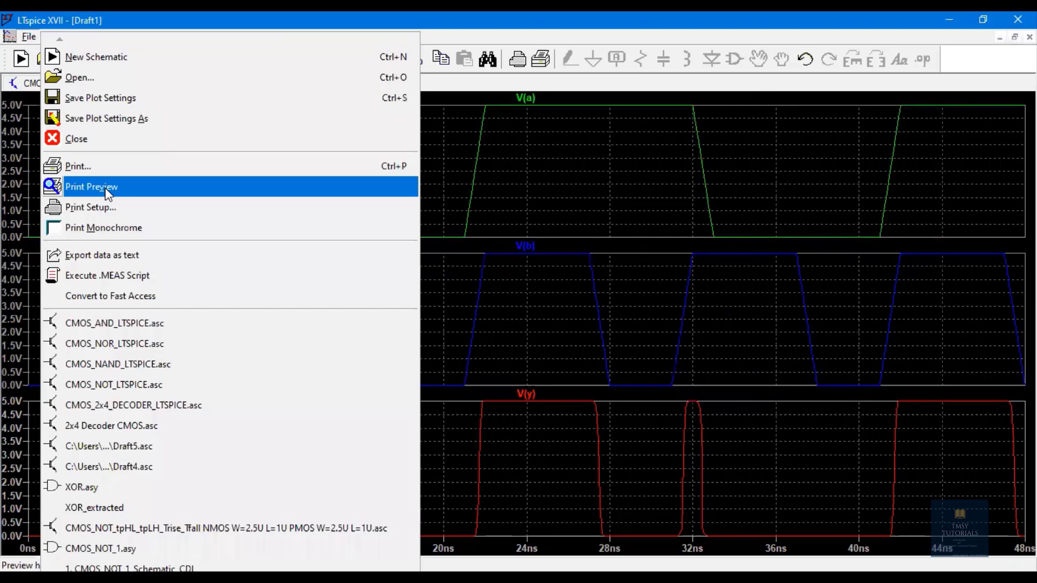
click(105, 188)
click(28, 101)
click(605, 397)
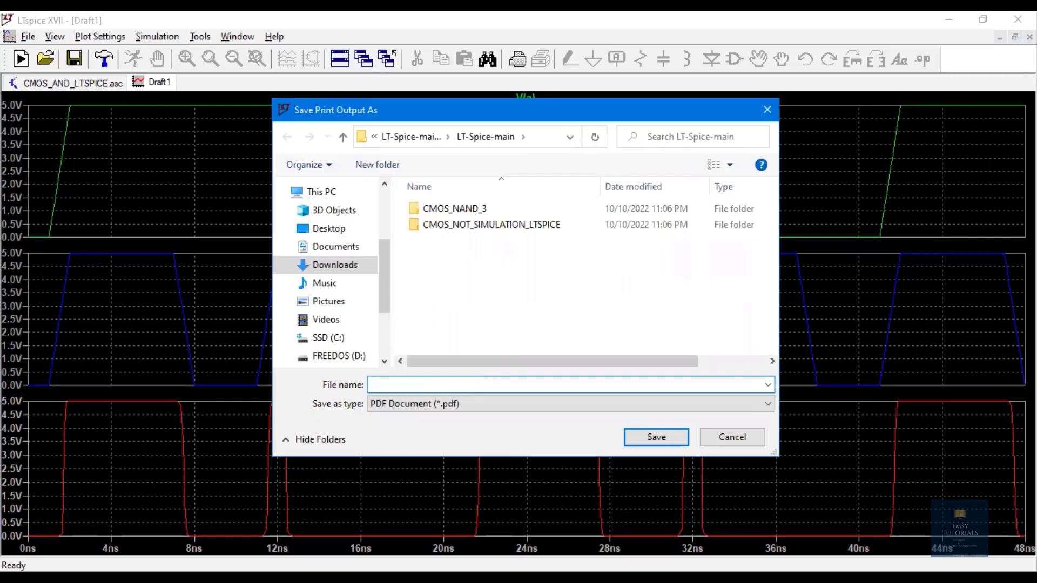
text(CMOS_AND_)
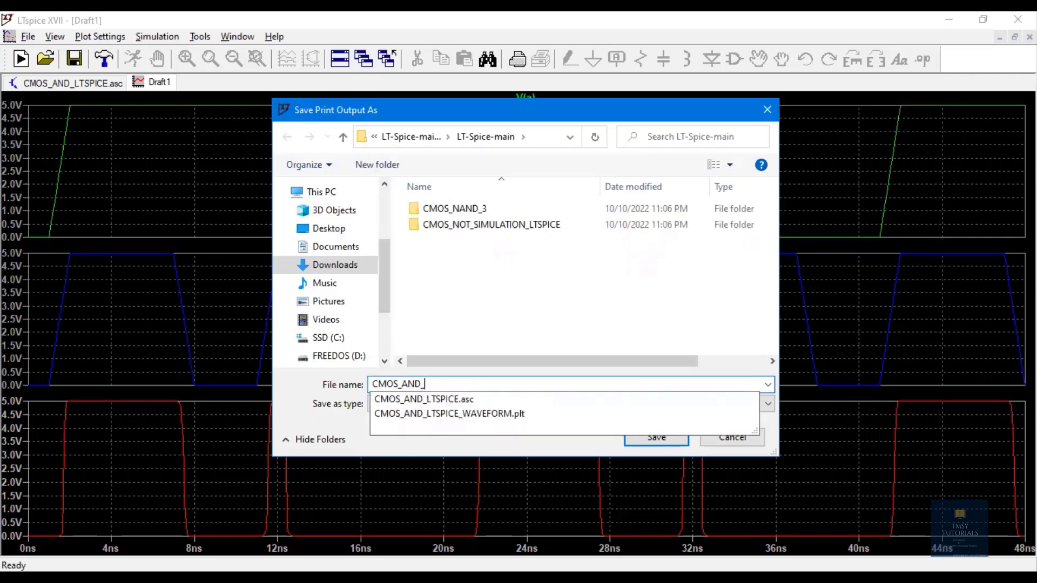
key(Down)
key(Down)
click(661, 435)
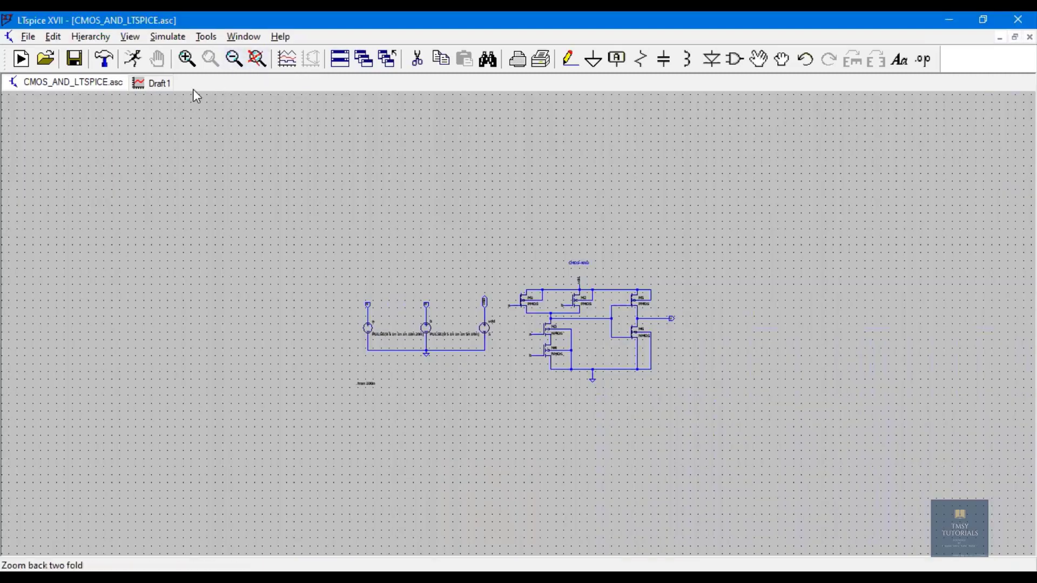
click(155, 83)
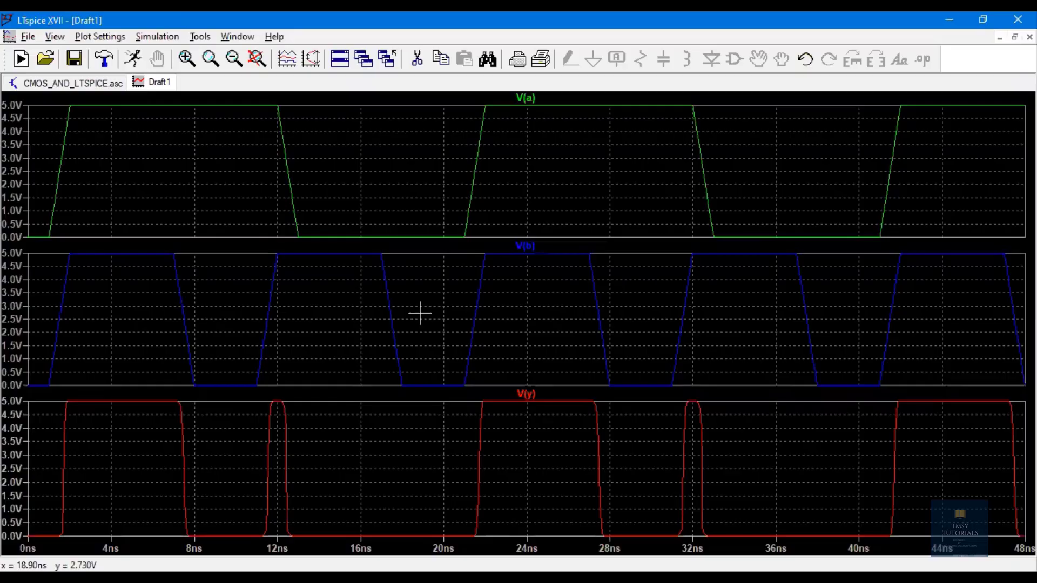